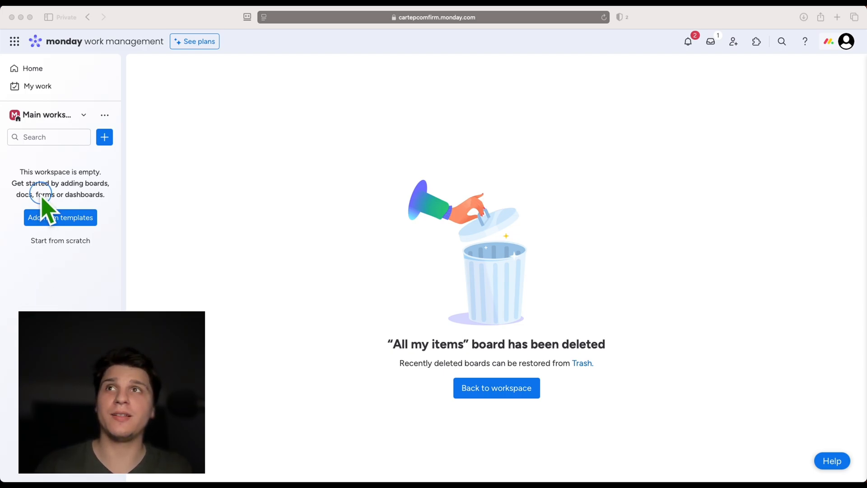
Create a new board named "Youtube Videos" in the main workspace, with Main privacy and managing Items.
click(48, 244)
click(105, 138)
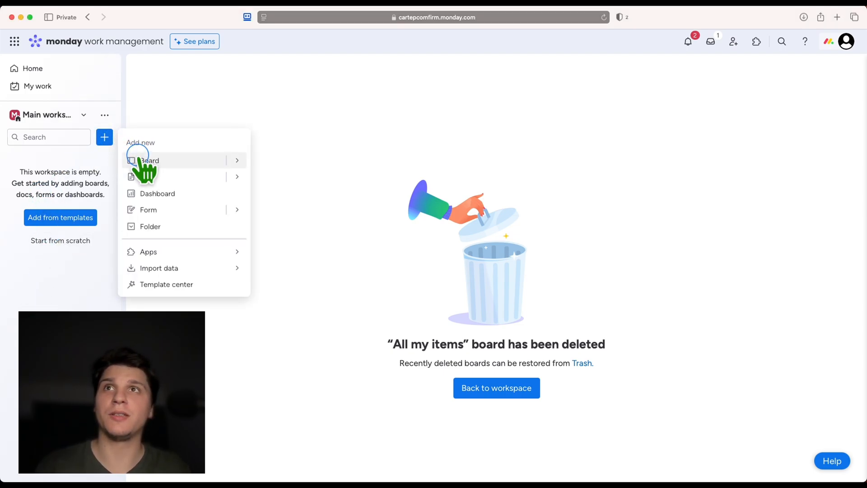
click(139, 158)
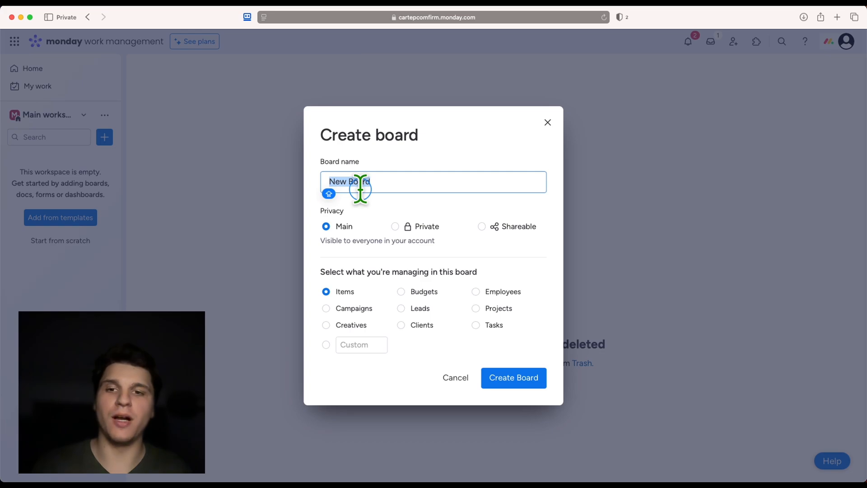
text(C)
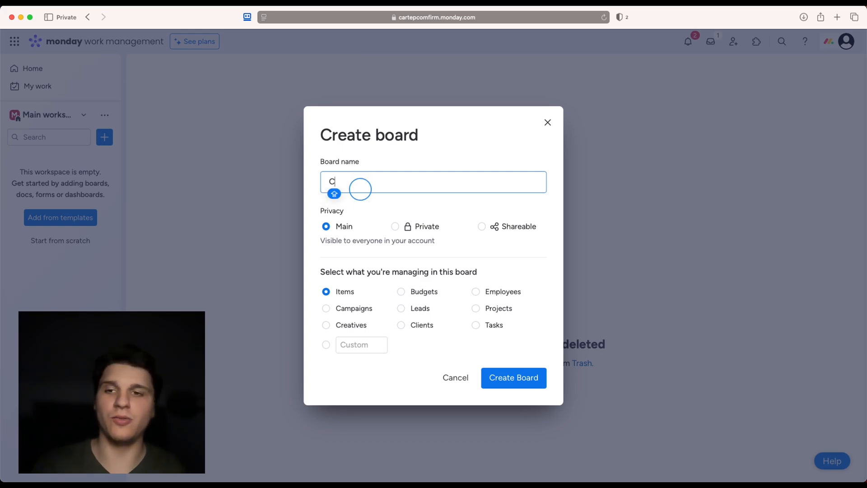
key(BackSpace)
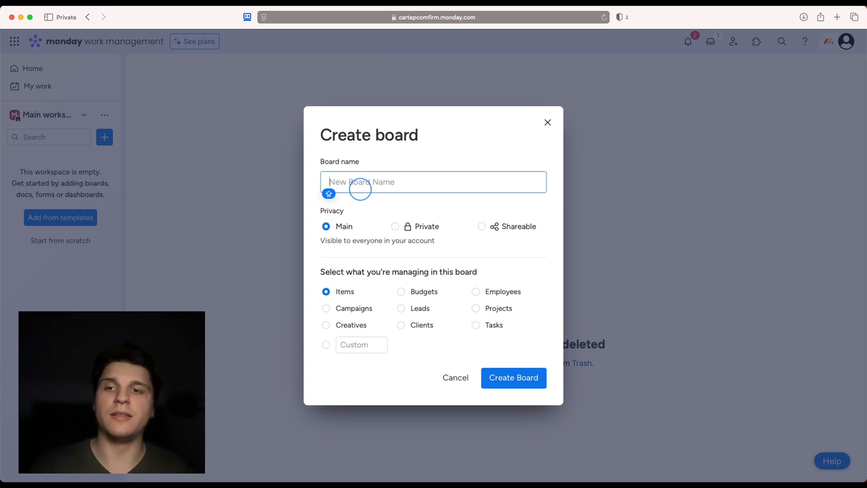
text(Youtube Videos)
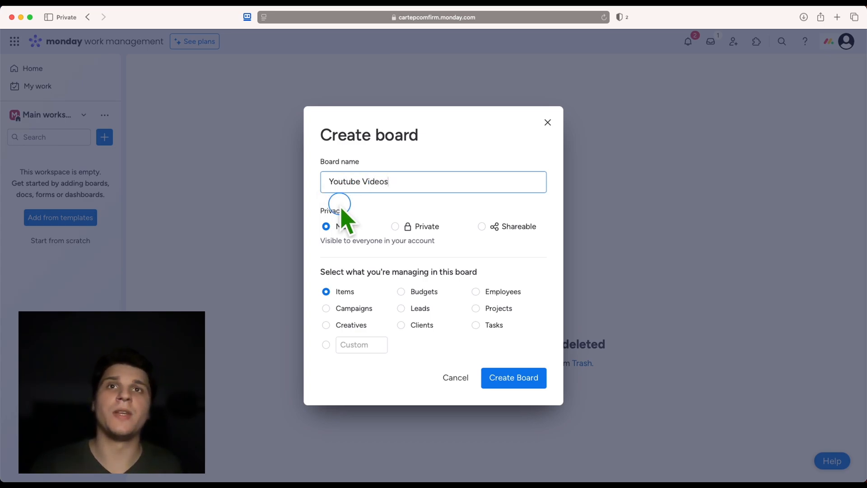
click(492, 375)
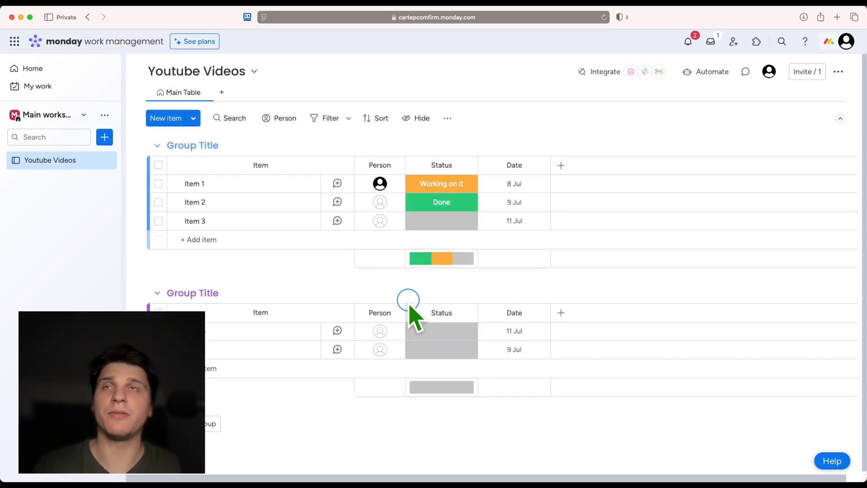
click(180, 145)
click(173, 146)
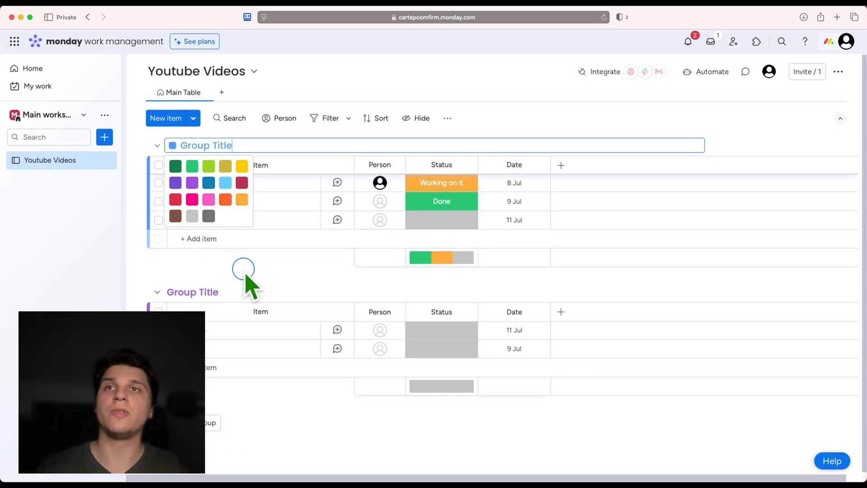
click(74, 210)
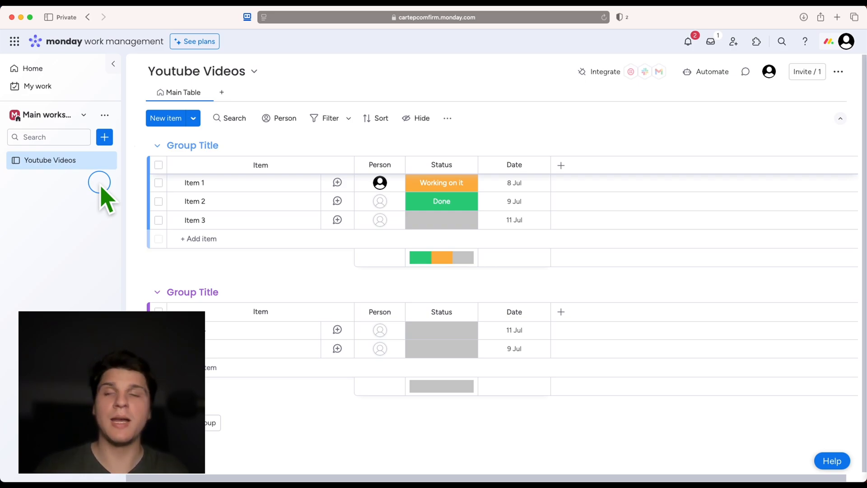
click(106, 117)
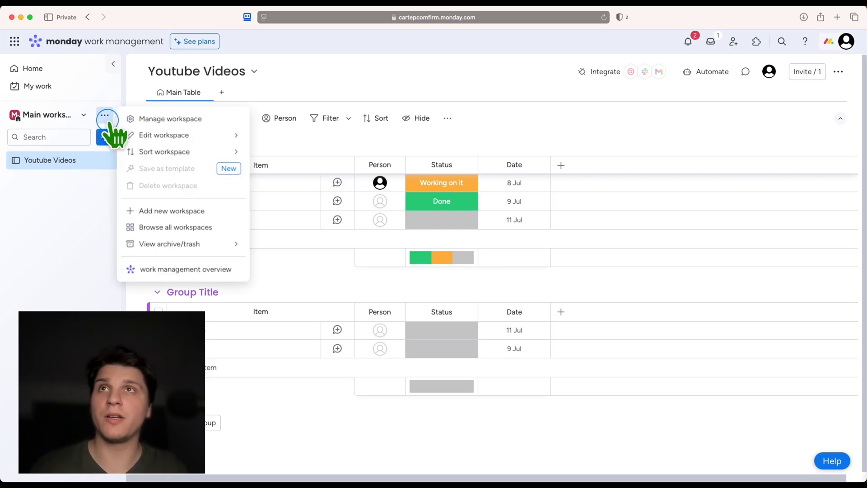
click(140, 212)
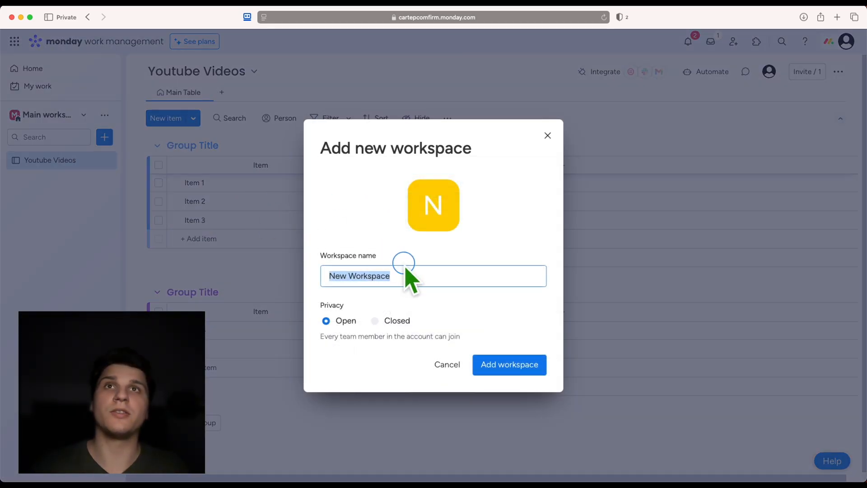
click(448, 364)
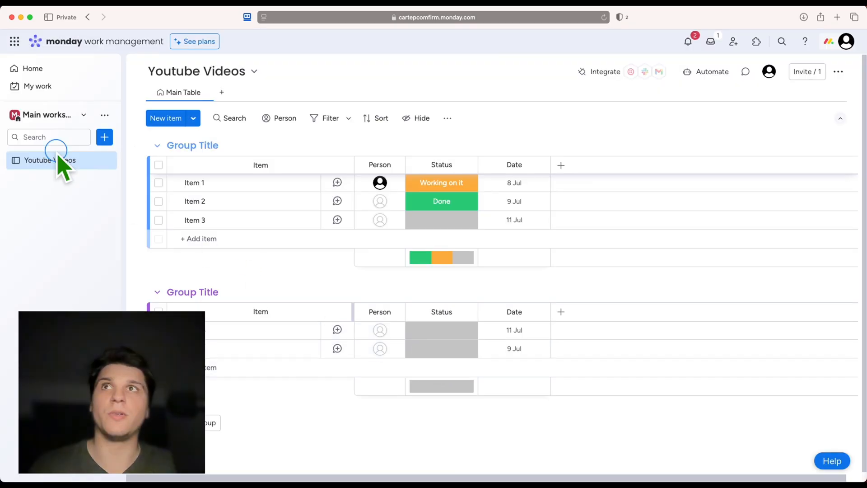
Create a second board named "Editing" in the main workspace, with Main privacy and managing Items.
click(107, 136)
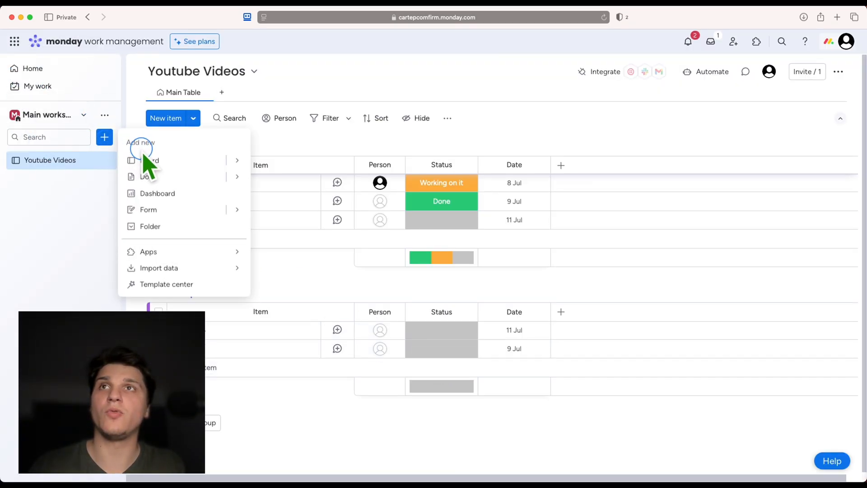
click(170, 155)
key(BackSpace)
click(377, 175)
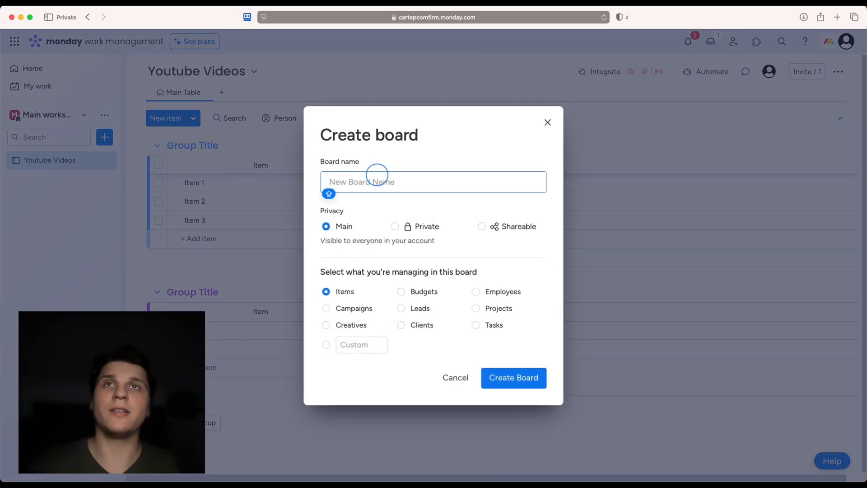
text(FO)
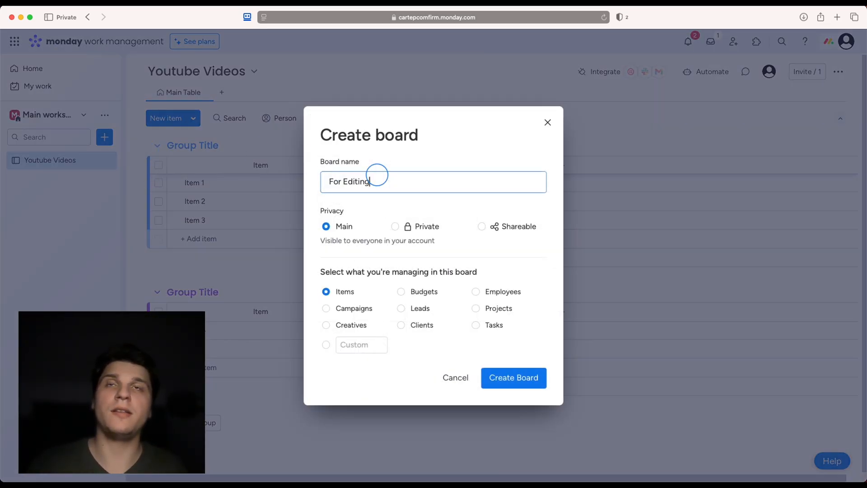
key(BackSpace)
text(E)
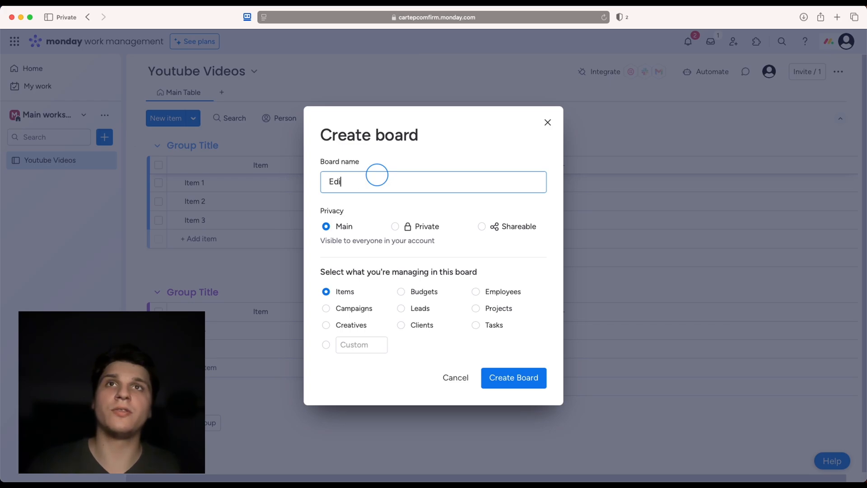
click(516, 378)
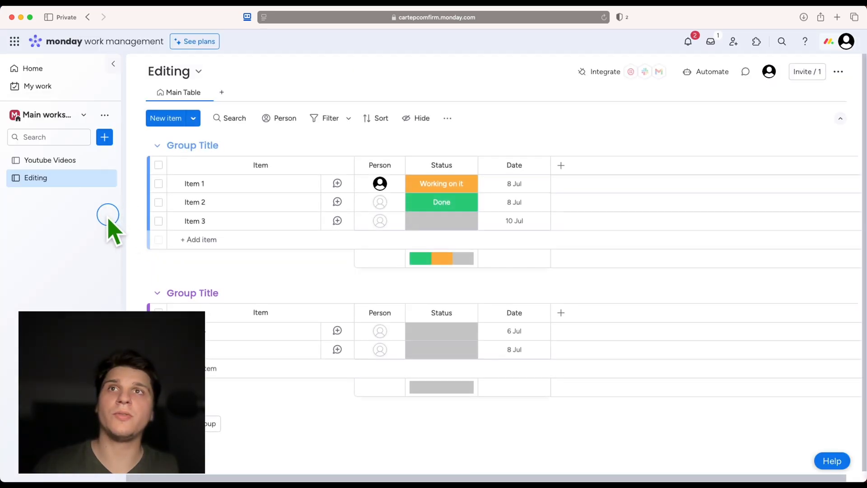
Switch between the Editing and Youtube Videos boards, ending on the Youtube Videos board.
click(81, 161)
click(73, 177)
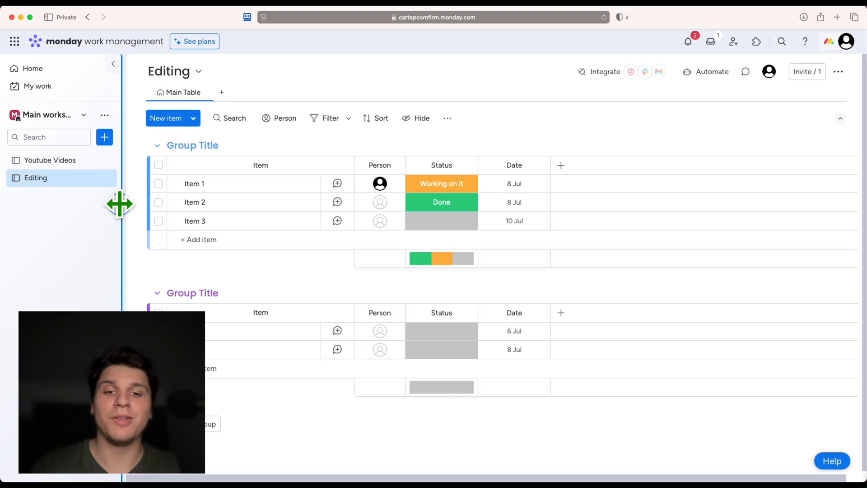
click(64, 161)
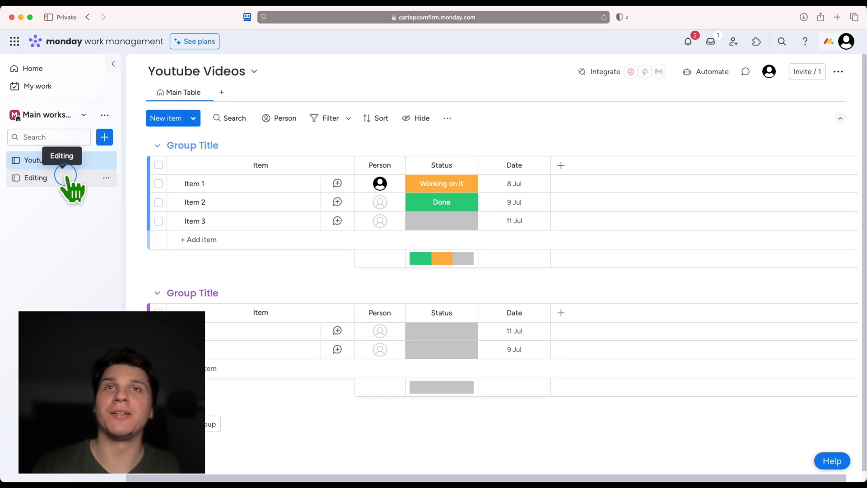
click(65, 176)
click(81, 161)
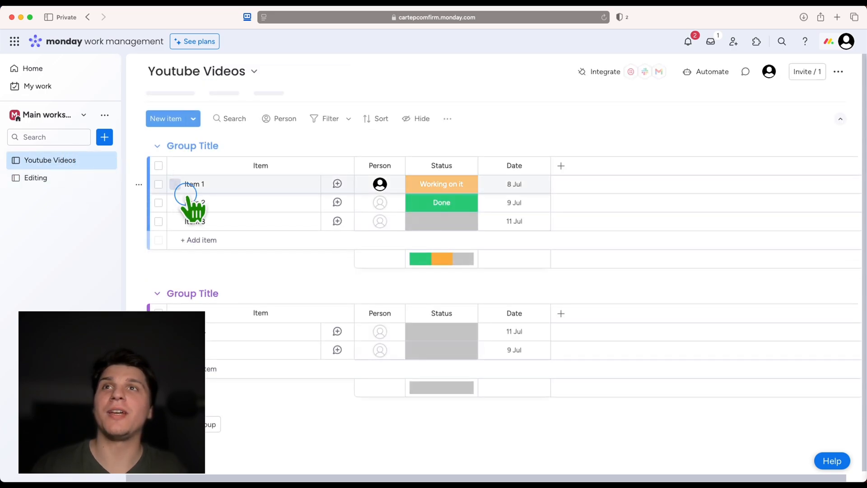
Rename the first group of the Youtube Videos board to "Content Planning ABD Brainstorming".
double_click(200, 145)
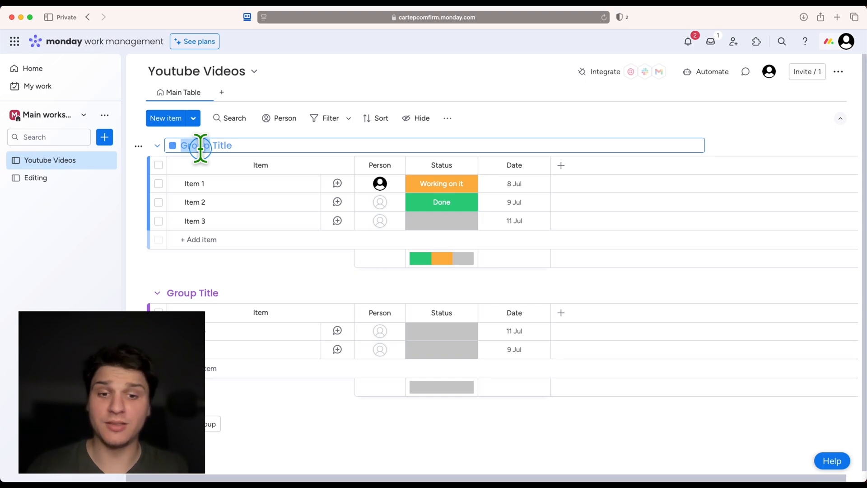
key(BackSpace)
double_click(200, 146)
key(BackSpace)
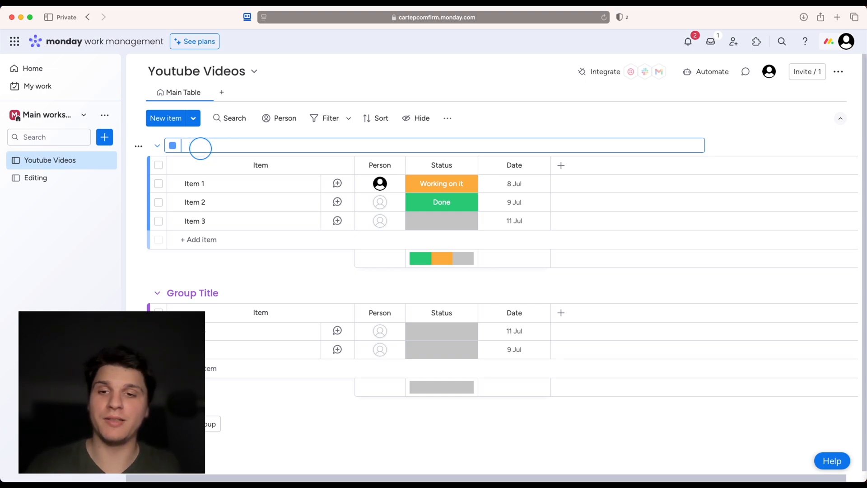
text(Content Pl)
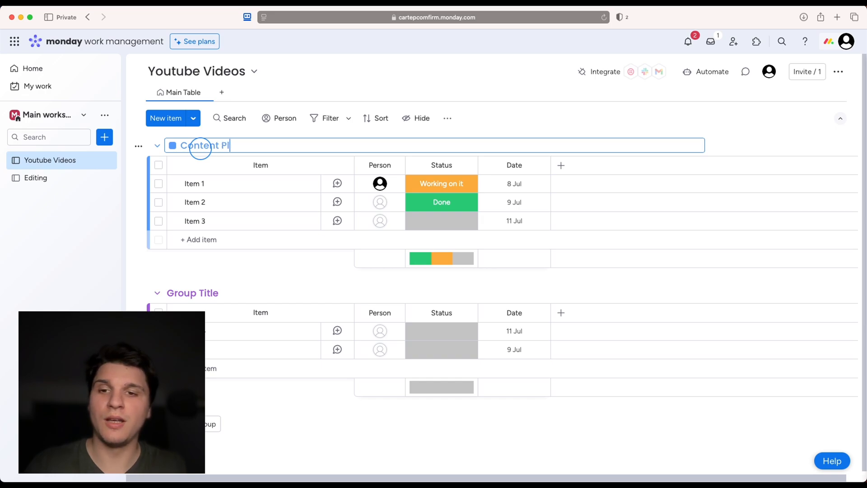
text(anning ABD Brainstorming)
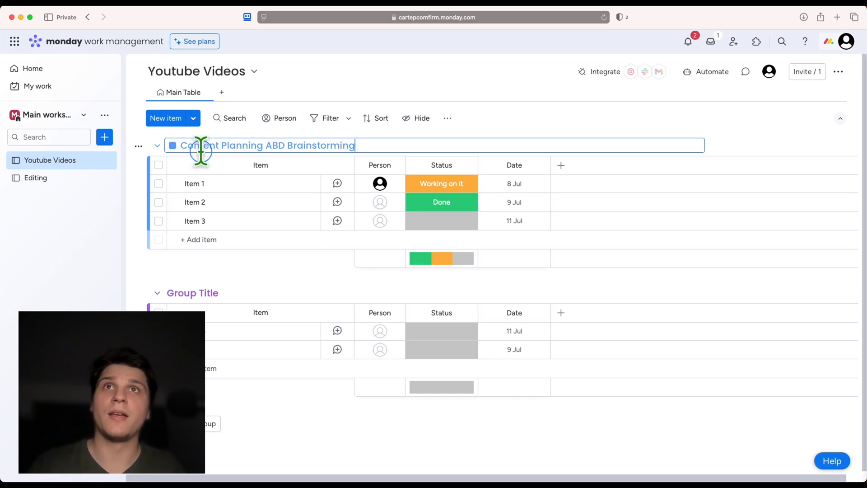
Rename the first item in the group to "Video Topic 1" and add a Time tracking column to the board.
click(192, 184)
key(BackSpace)
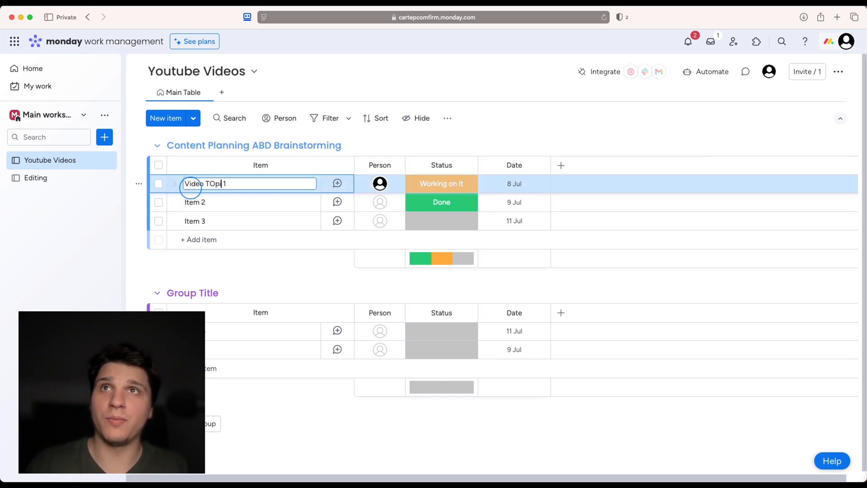
key(BackSpace)
key(BackSpace)
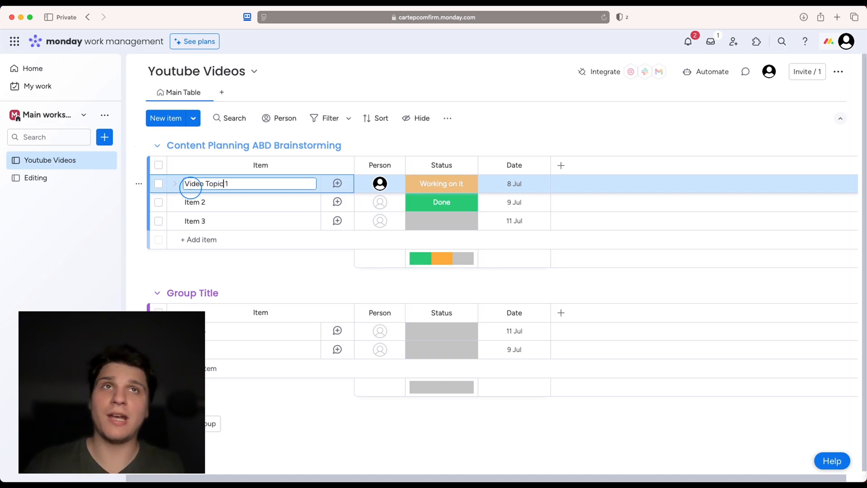
click(561, 165)
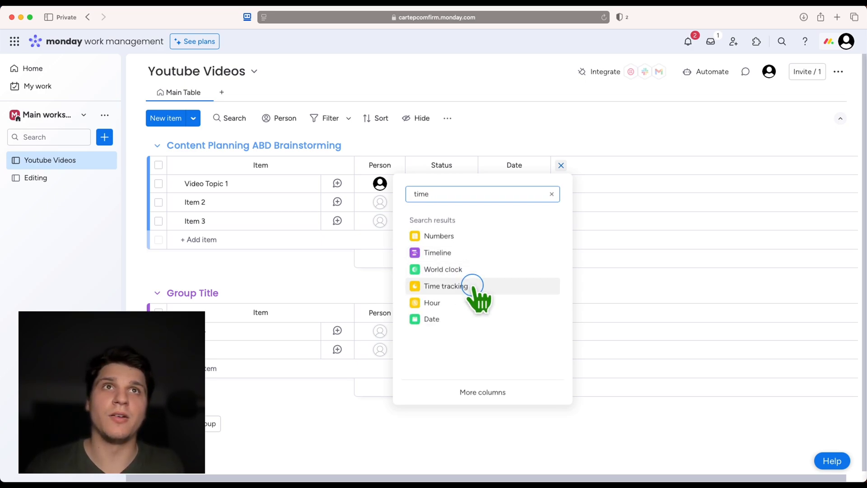
click(472, 285)
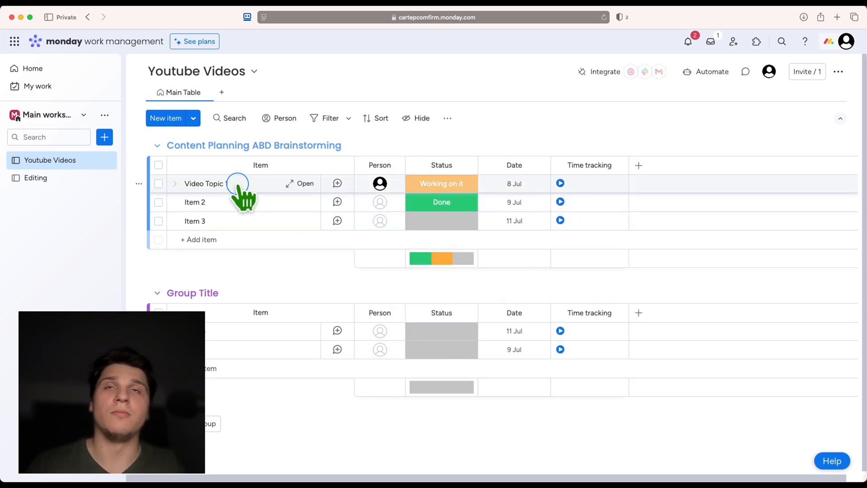
Try the statuses Working on it and Done on Video Topic 1.
click(432, 184)
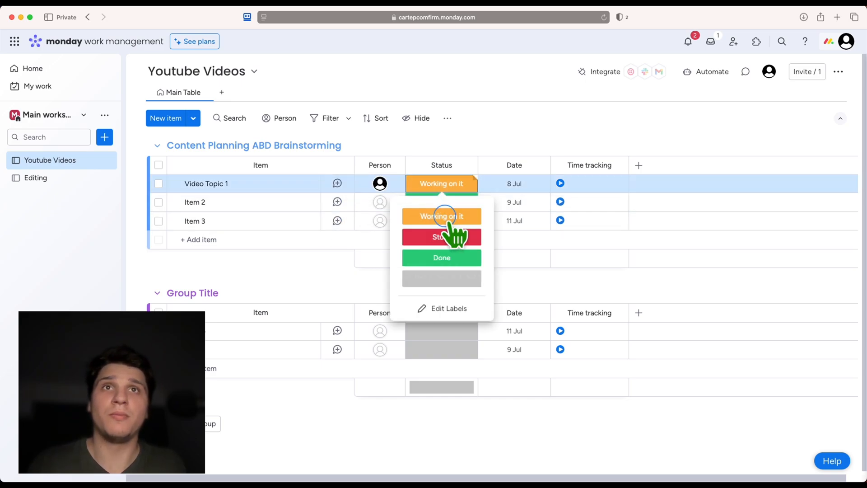
click(453, 218)
click(449, 185)
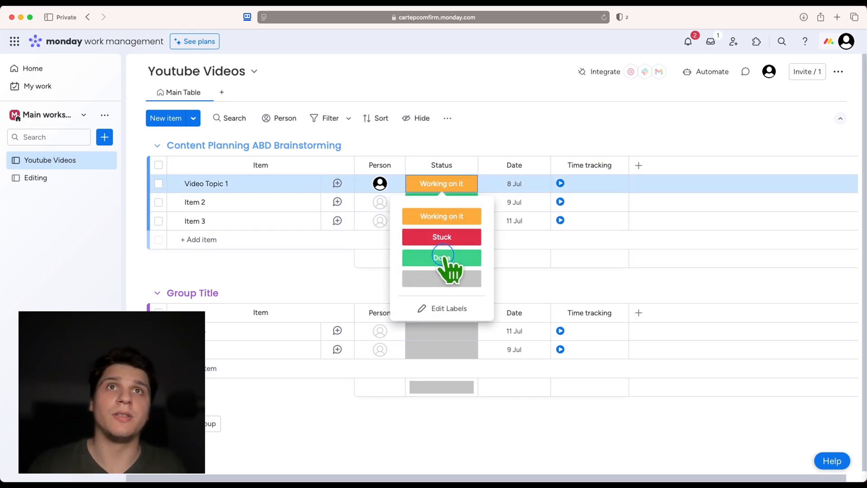
click(447, 258)
Set the statuses of Video Topic 1 and Item 2 to the blank label.
click(442, 183)
click(448, 189)
click(448, 186)
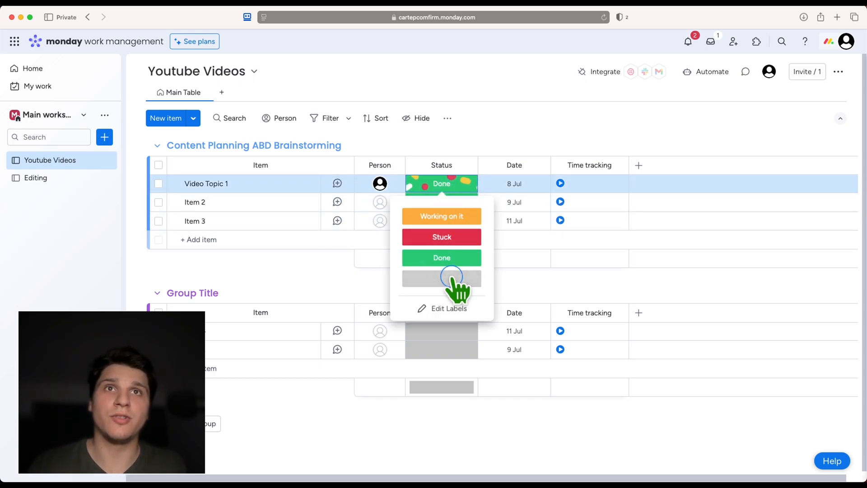
click(453, 277)
click(436, 221)
click(439, 204)
click(449, 295)
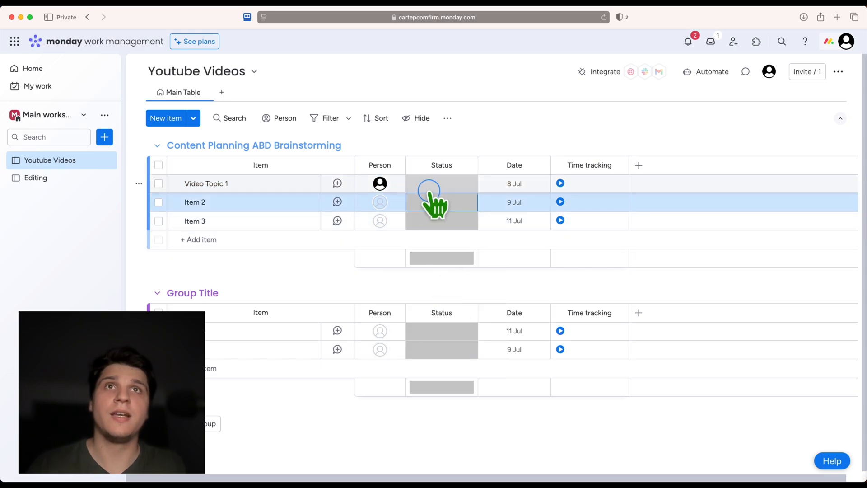
click(431, 163)
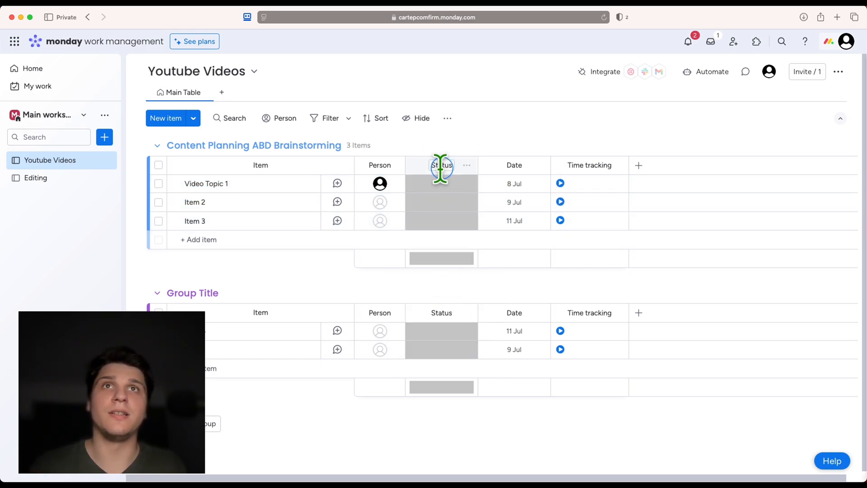
click(459, 186)
Try to rename Item 2 as "Description" in its item details.
click(229, 209)
click(202, 202)
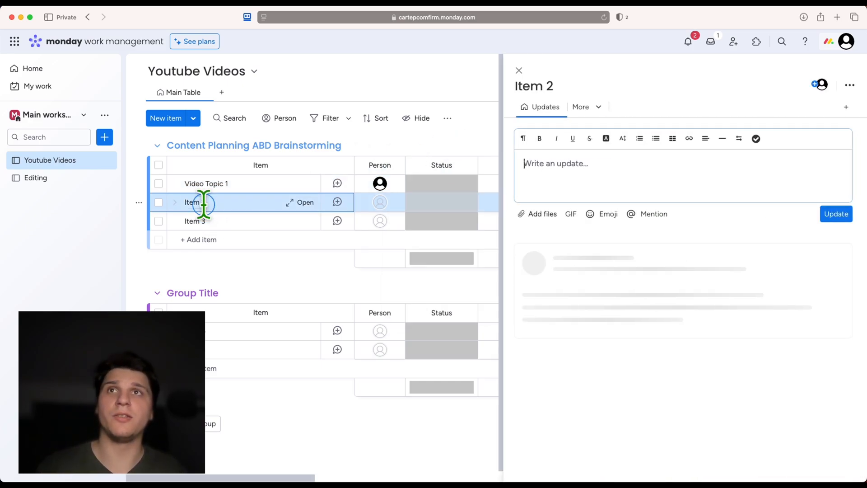
click(545, 87)
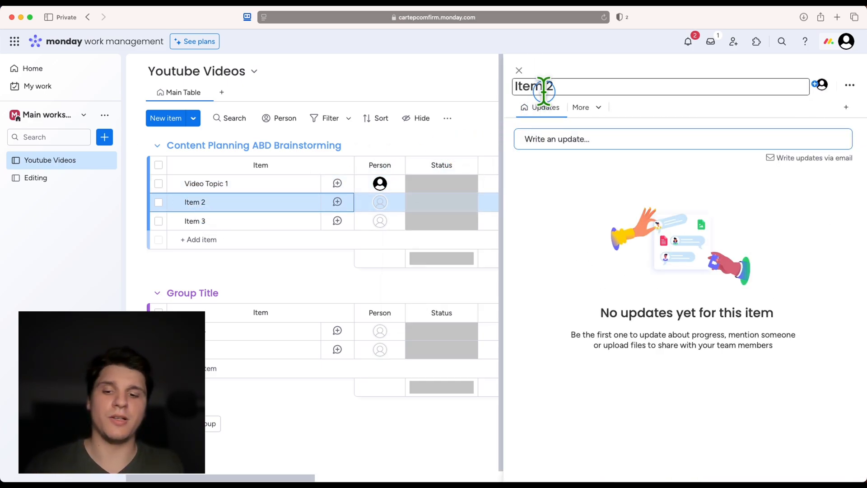
key(super+a)
key(BackSpace)
text(D)
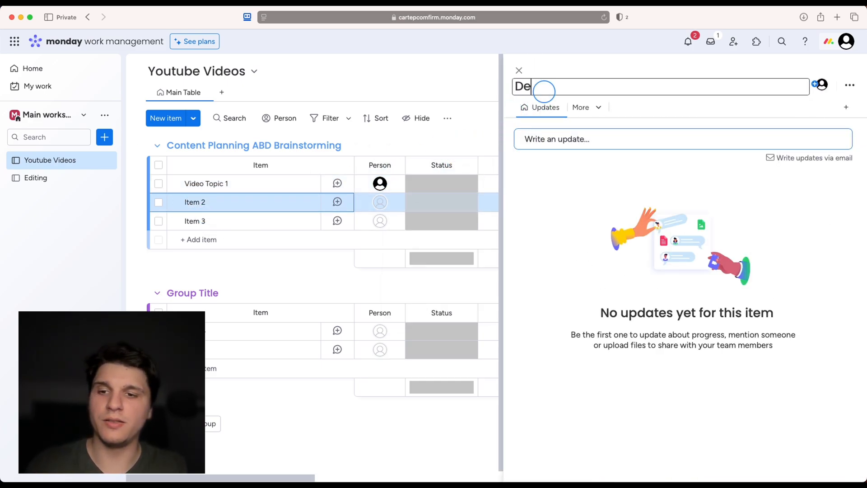
text(escription)
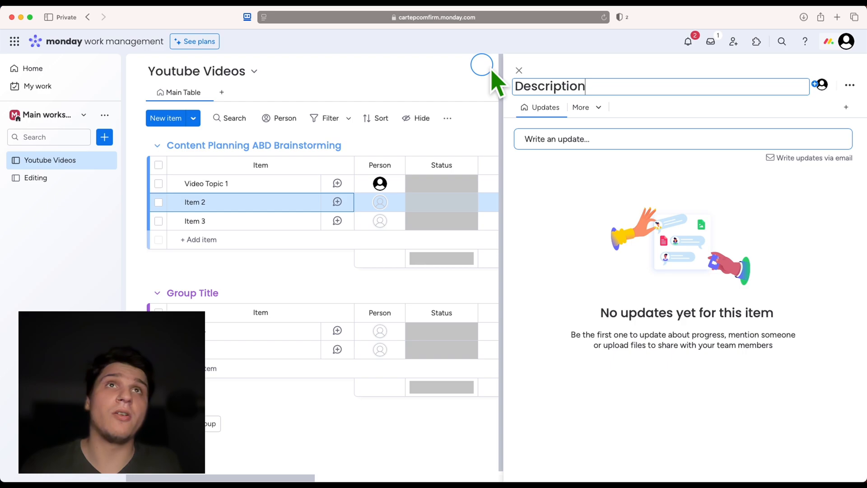
click(519, 70)
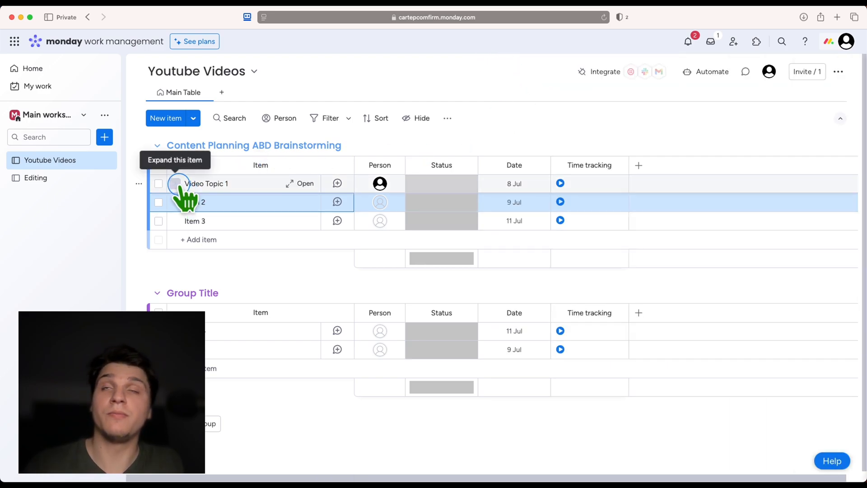
Add a subitem named "Description" under Video Topic 1.
click(175, 183)
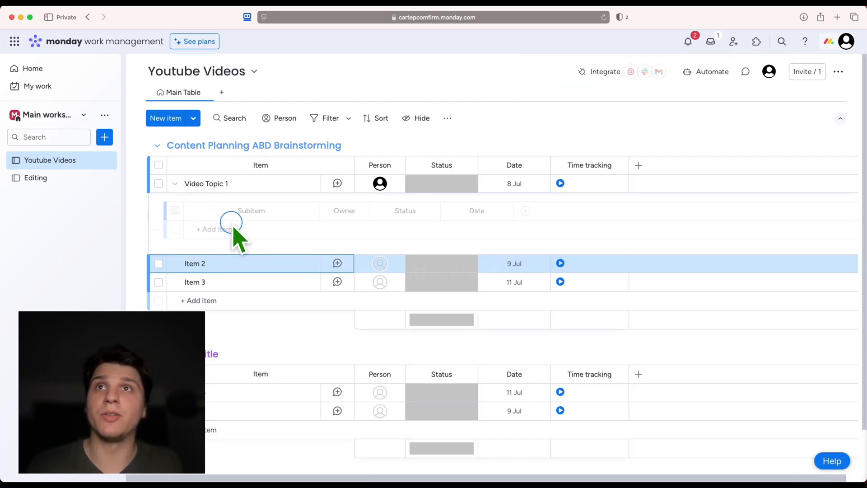
click(222, 229)
text(Des)
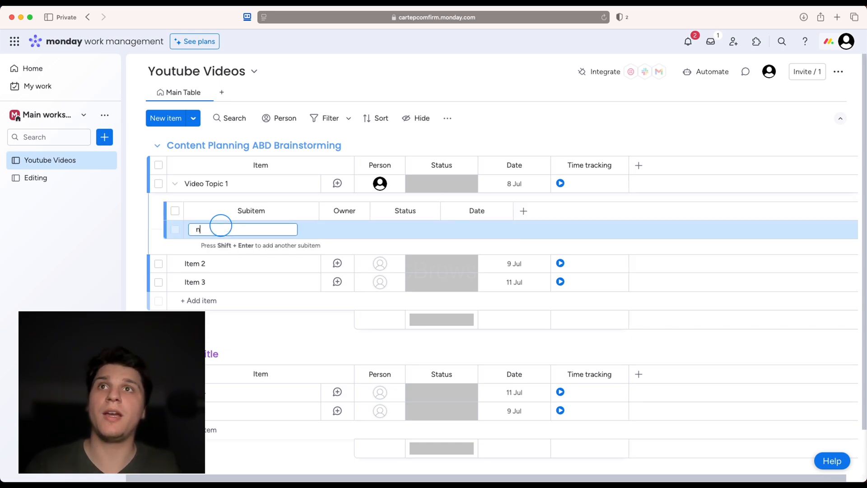
key(BackSpace)
key(BackSpace)
key(BackSpace)
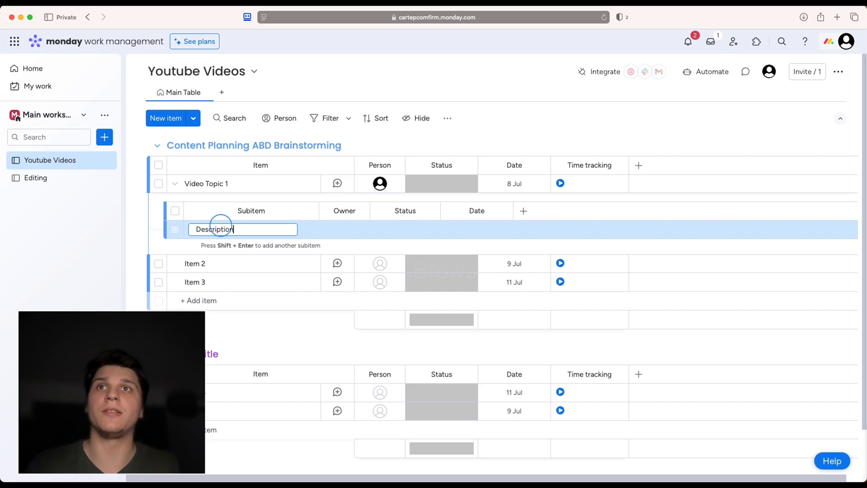
text(scription)
key(Return)
click(302, 230)
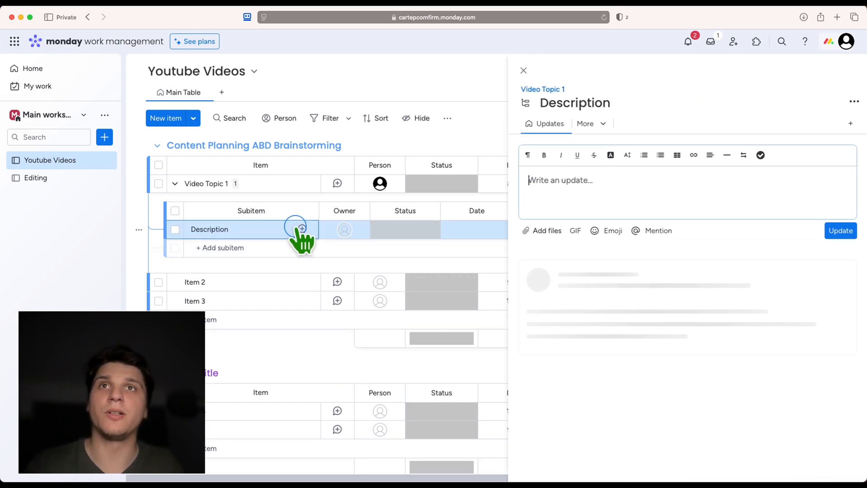
click(519, 71)
Set the status of Video Topic 1 to Working on it.
click(463, 184)
click(469, 215)
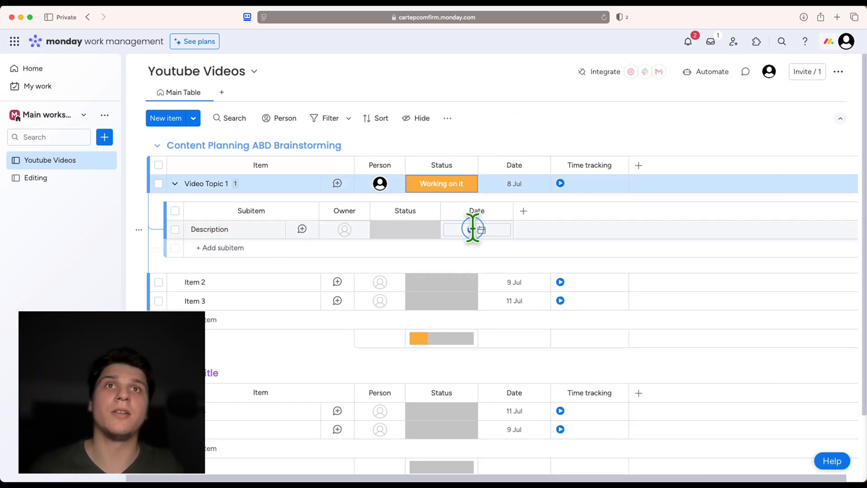
click(474, 181)
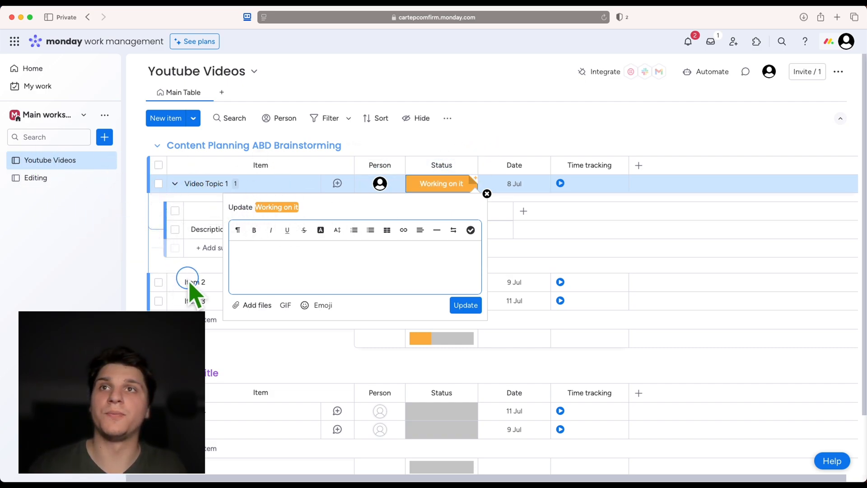
click(486, 194)
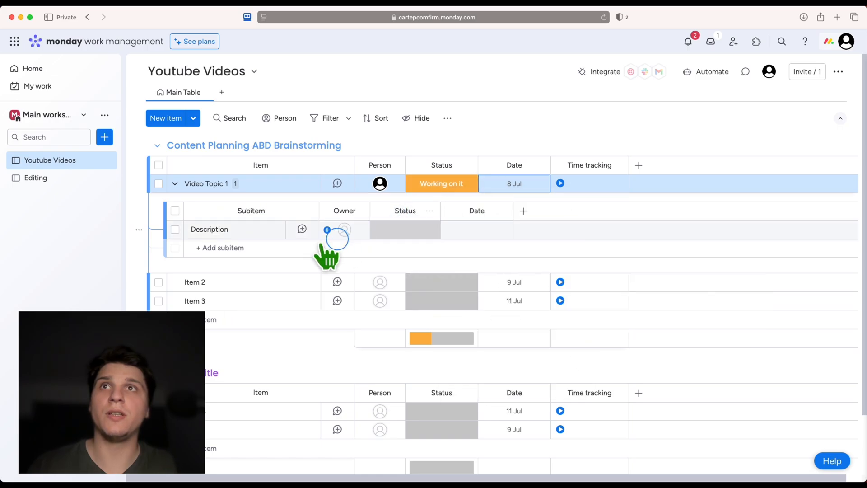
Rename Item 2 as "Script Writing" and move it below Item 3 in the group.
click(220, 289)
drag(561, 86, 505, 90)
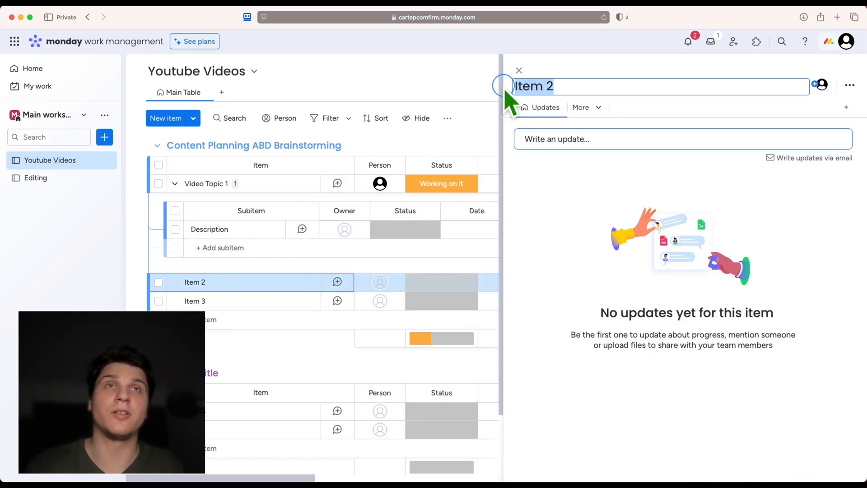
text(S)
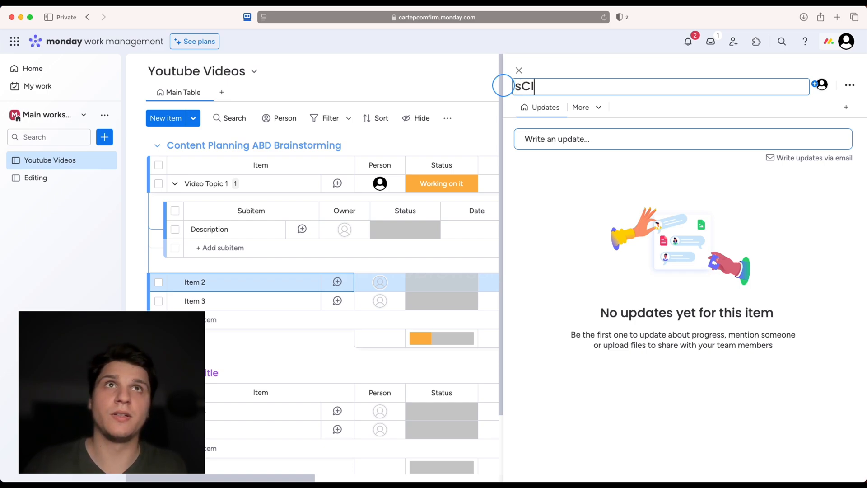
text(crip)
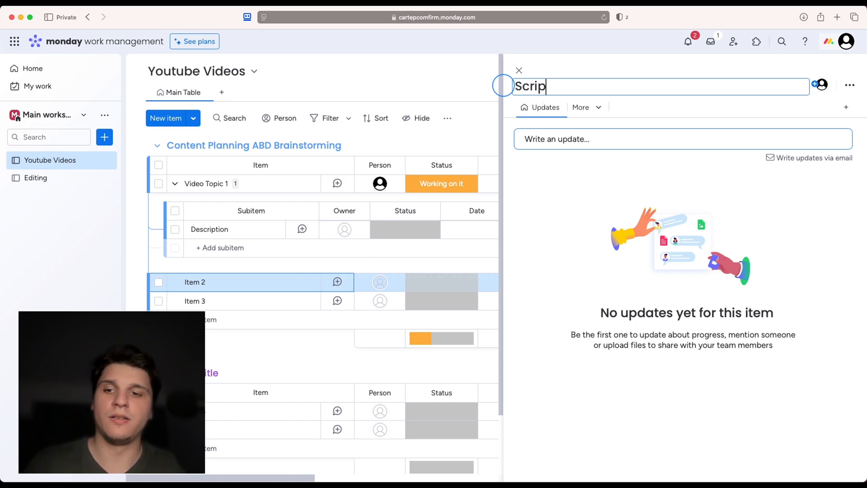
text(t Writing)
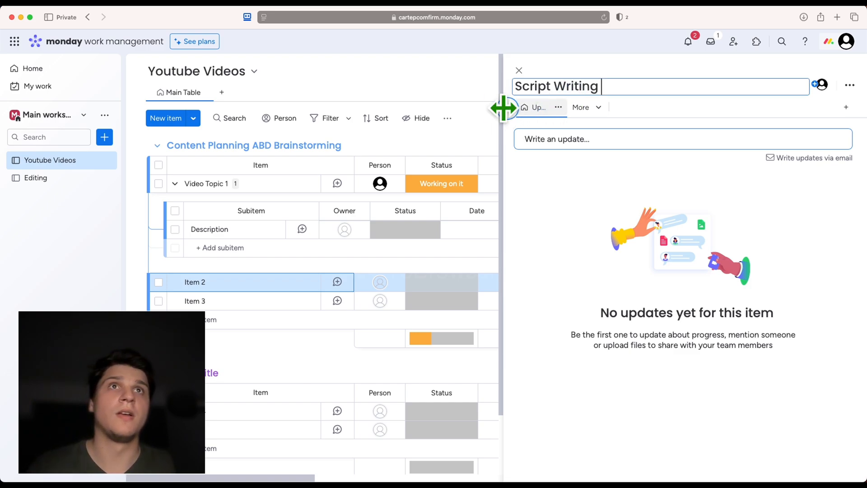
click(469, 79)
click(519, 70)
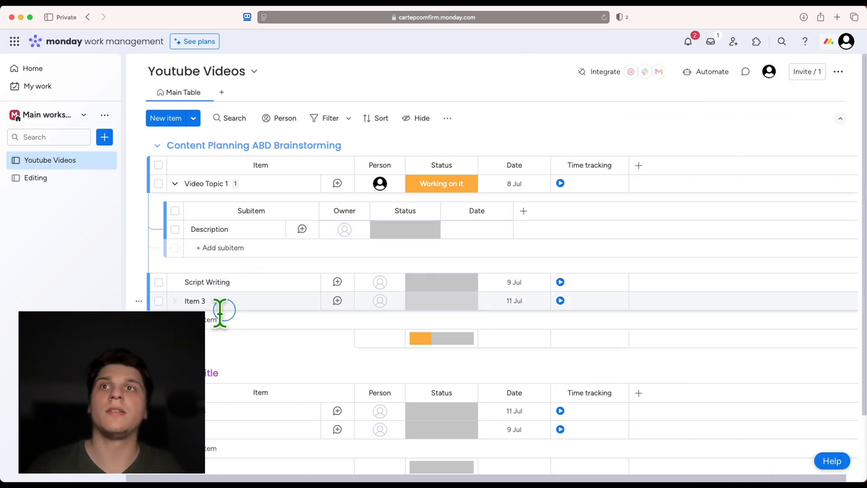
mouse_move(159, 282)
mouse_down()
mouse_move(151, 283)
mouse_move(151, 176)
mouse_move(149, 265)
mouse_move(151, 217)
mouse_move(142, 248)
mouse_move(174, 231)
mouse_move(166, 233)
mouse_move(163, 276)
mouse_up()
drag(156, 297, 145, 294)
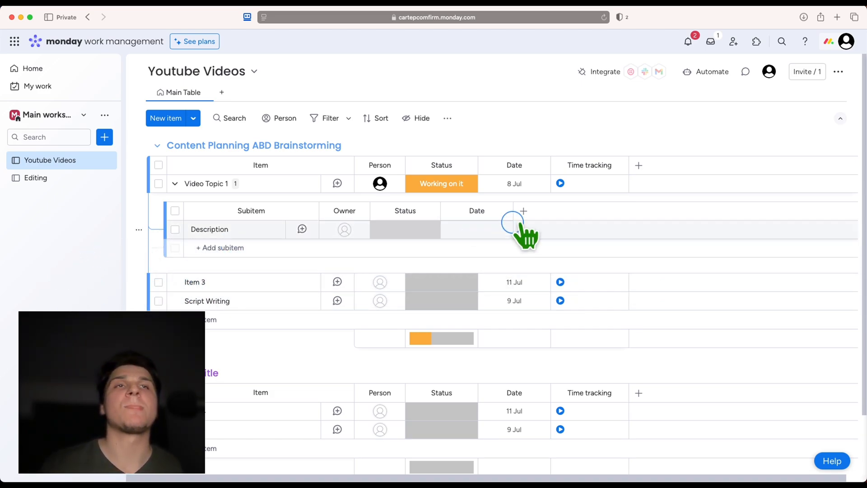
Start, stop and restart time tracking on Video Topic 1, and try to add a manual one-hour session for 7 July 2024.
click(560, 183)
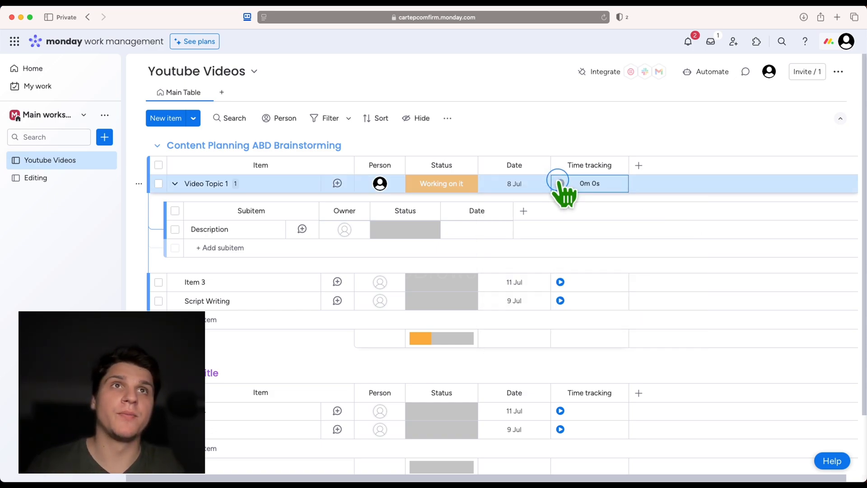
click(560, 183)
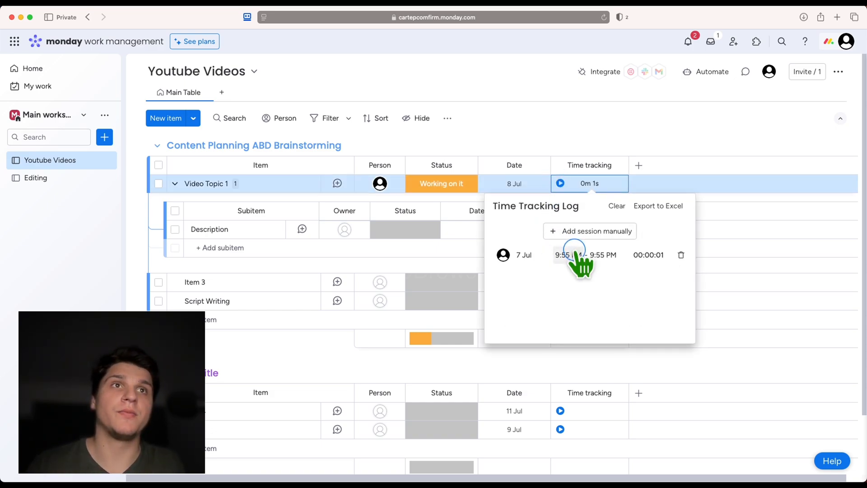
click(561, 183)
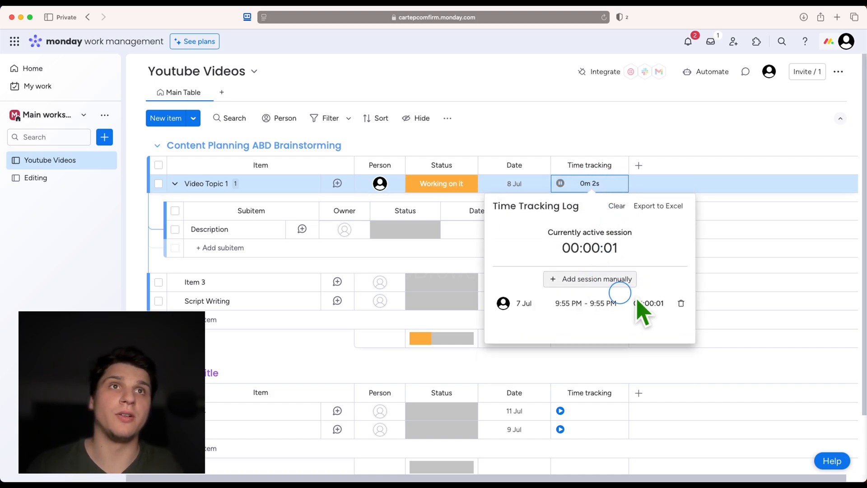
click(623, 280)
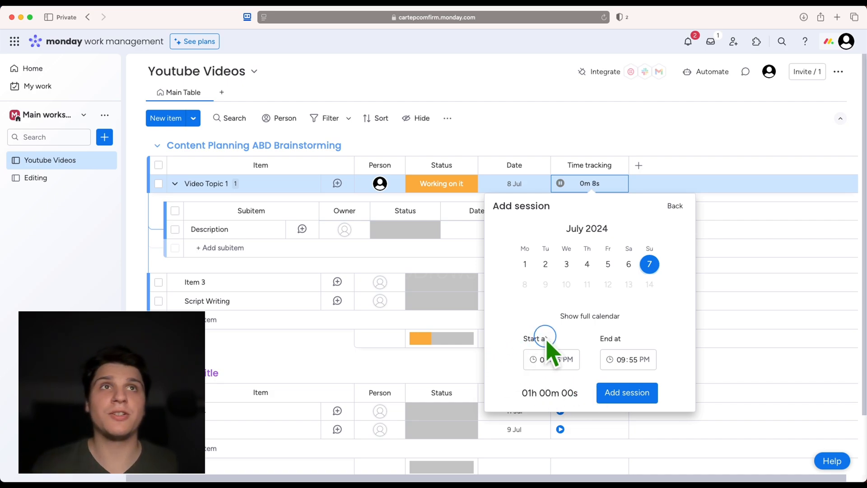
click(618, 394)
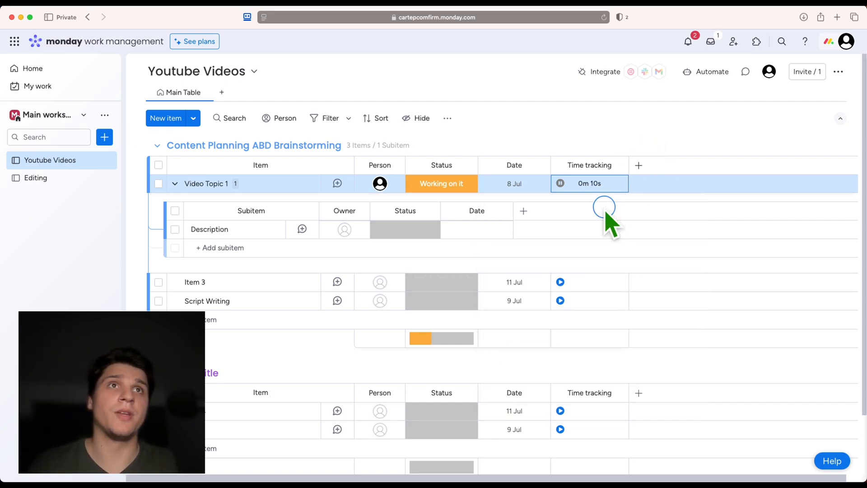
Stop the running time tracking on Video Topic 1 and open its Time Tracking Log.
click(561, 183)
click(620, 180)
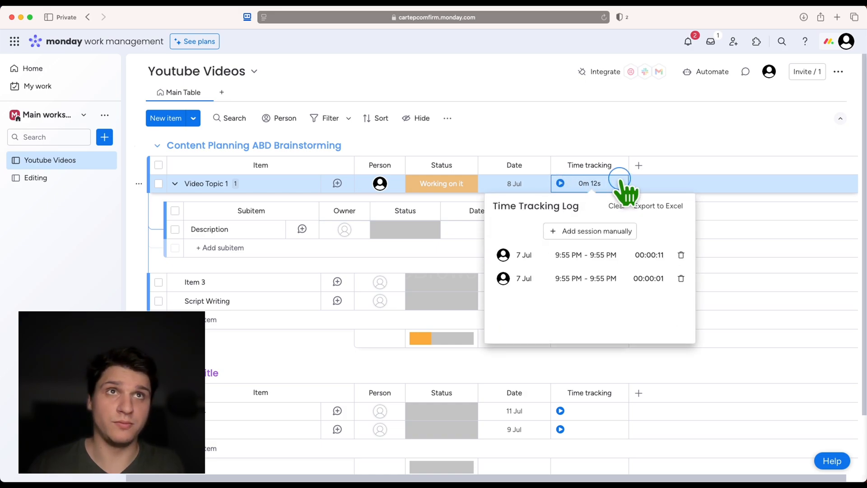
click(620, 180)
click(619, 179)
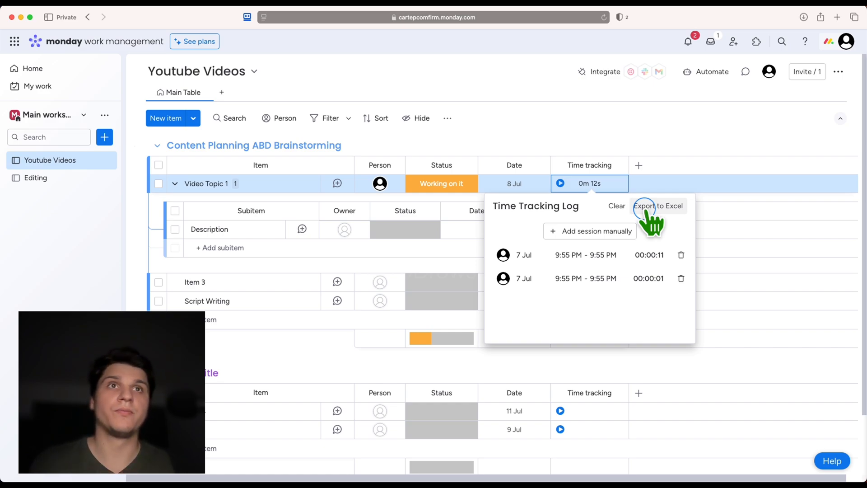
Examine the Time tracking column's settings, including the Show seconds option and the description and restriction options.
click(619, 163)
mouse_move(641, 172)
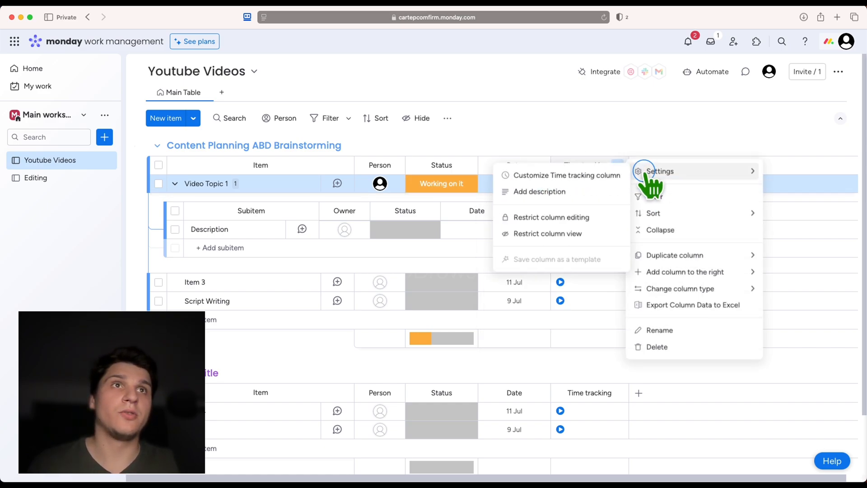
click(605, 175)
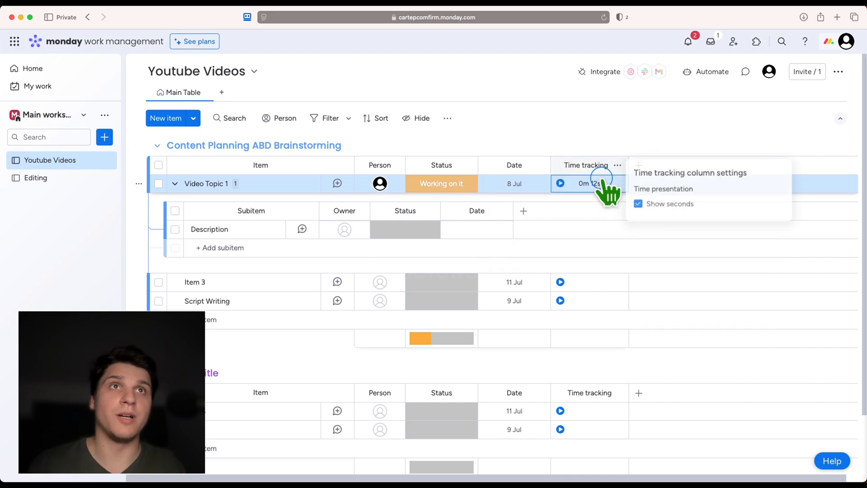
click(639, 204)
click(619, 141)
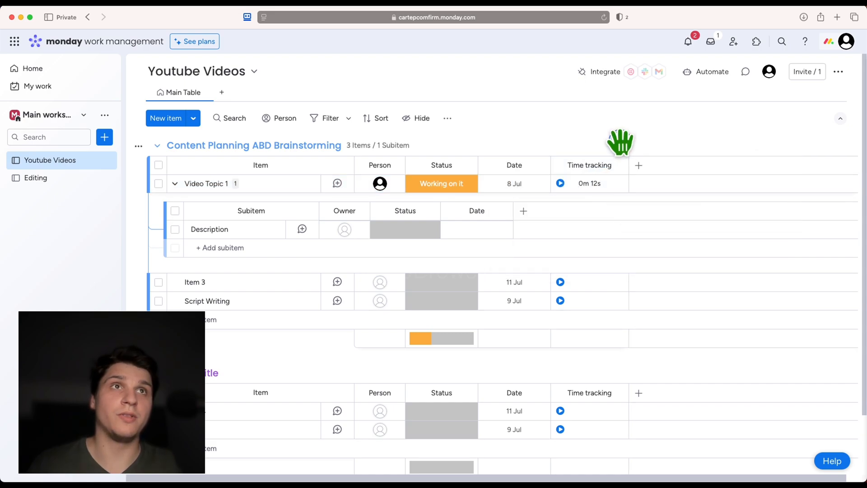
click(618, 165)
mouse_move(640, 172)
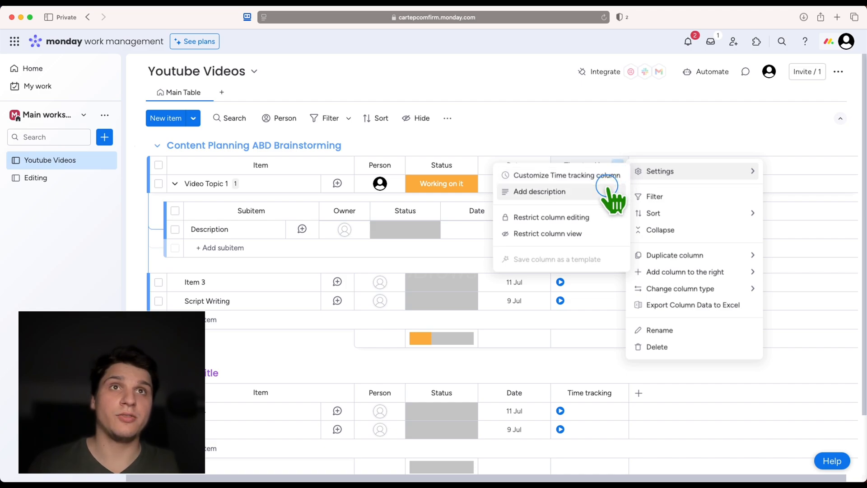
click(630, 143)
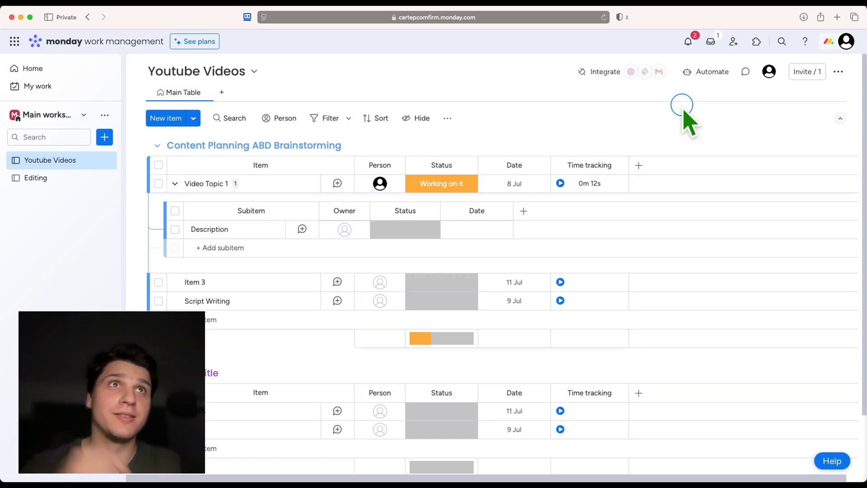
Start a new board automation triggered when a status changes to something, and search its available actions for "time".
click(708, 72)
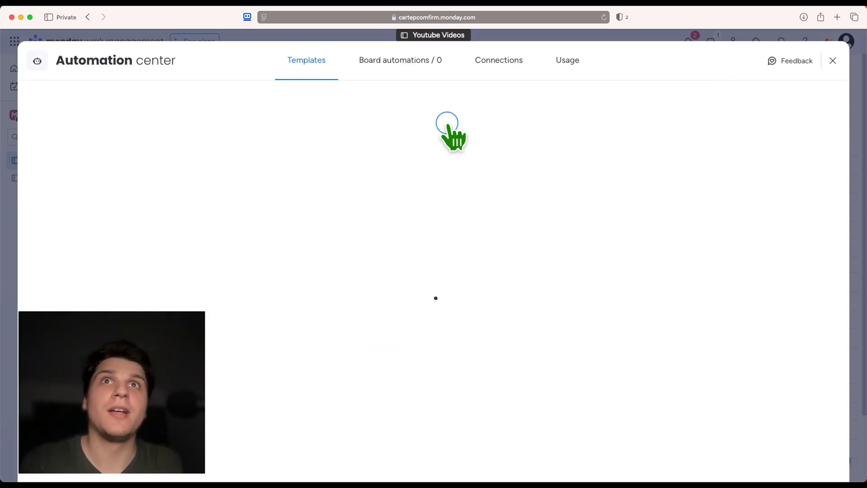
click(383, 71)
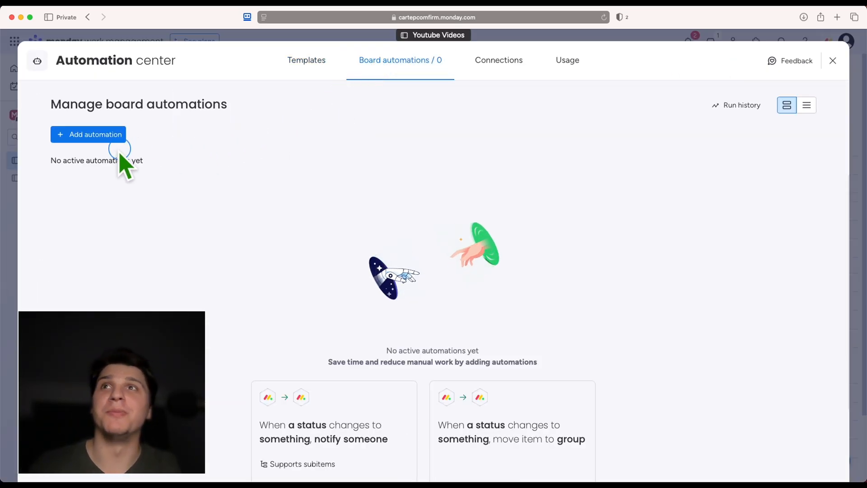
click(96, 135)
click(233, 137)
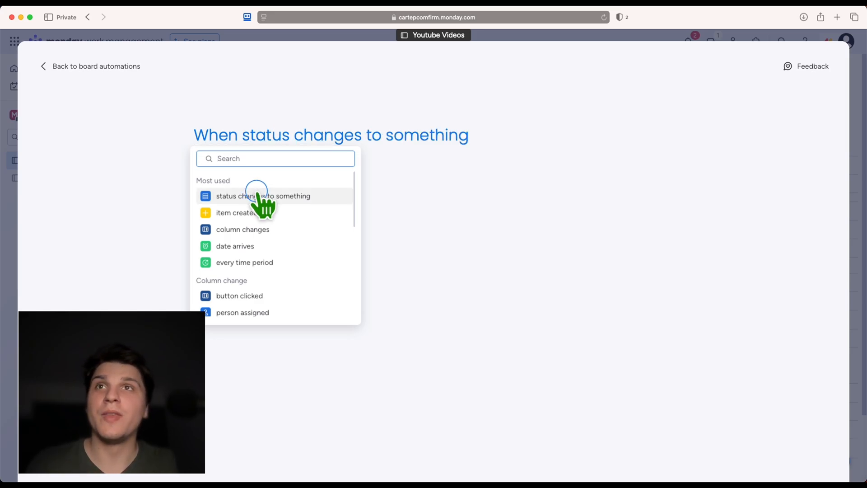
click(262, 195)
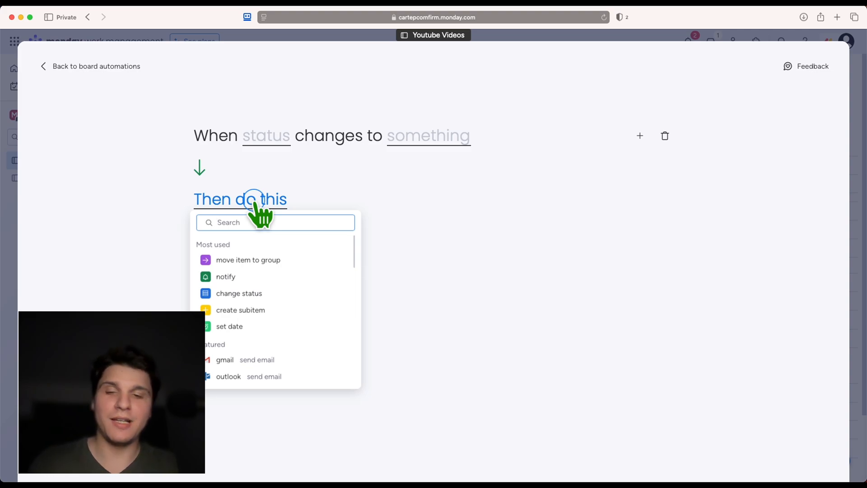
text(time)
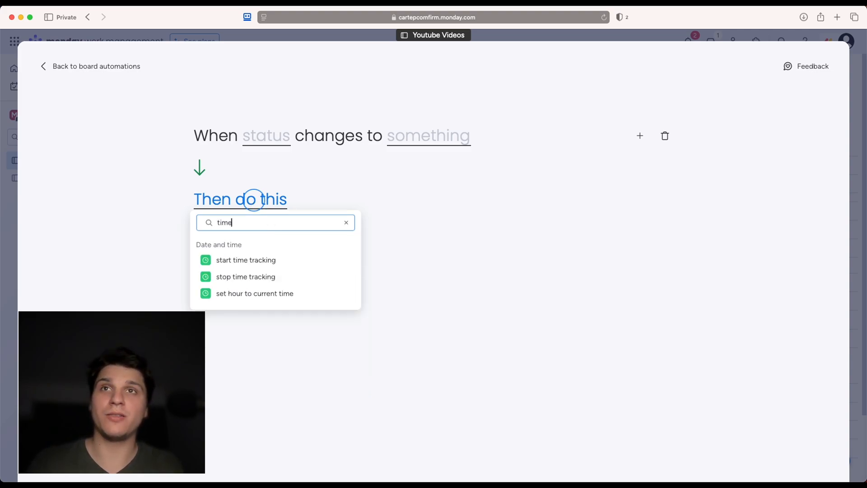
click(251, 279)
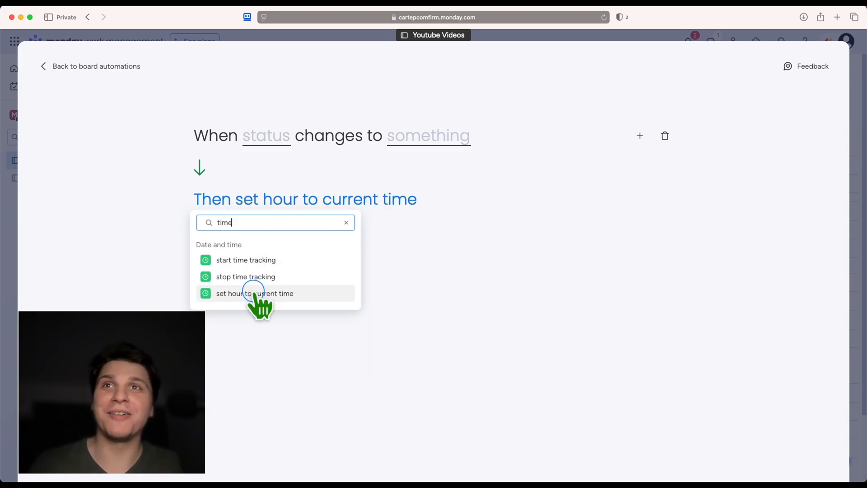
Set the automation's trigger to the item Status column changing to Working on it.
click(271, 135)
click(273, 176)
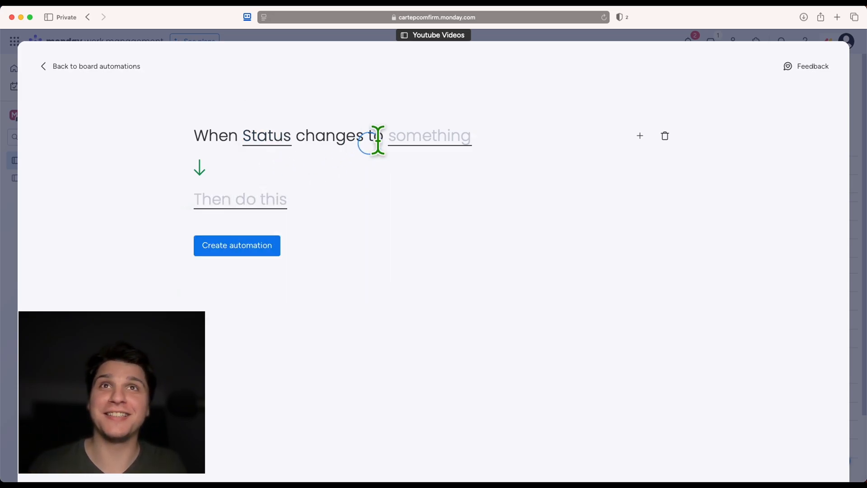
click(391, 136)
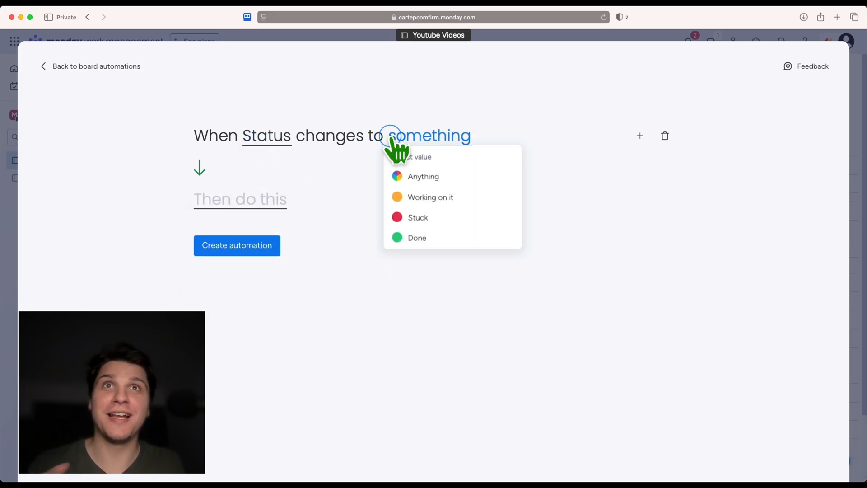
click(432, 194)
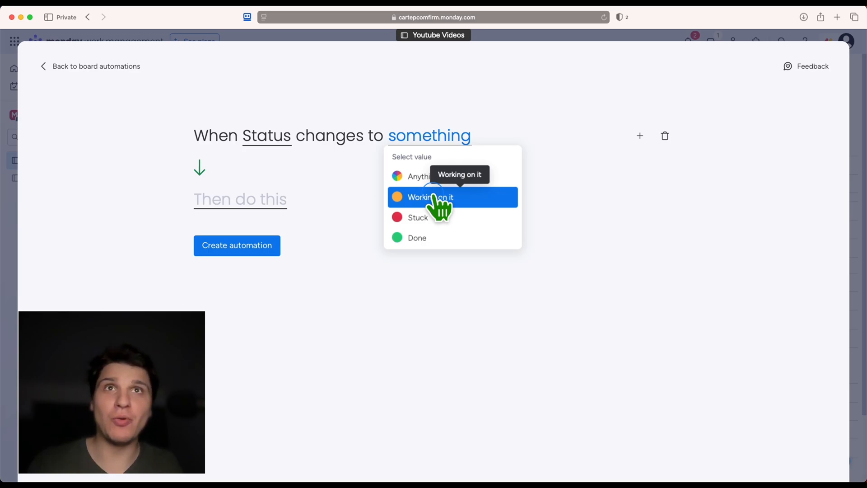
Add the start time tracking action with the Time tracking column, and create the automation.
click(232, 199)
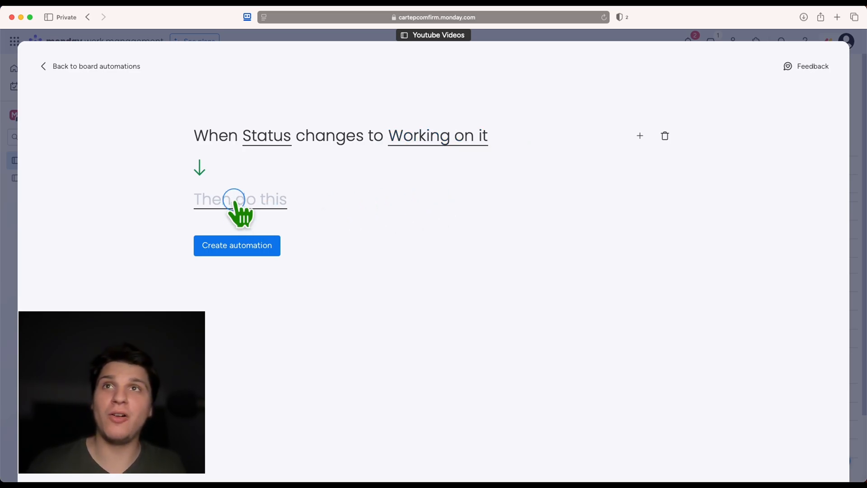
click(248, 255)
text(time)
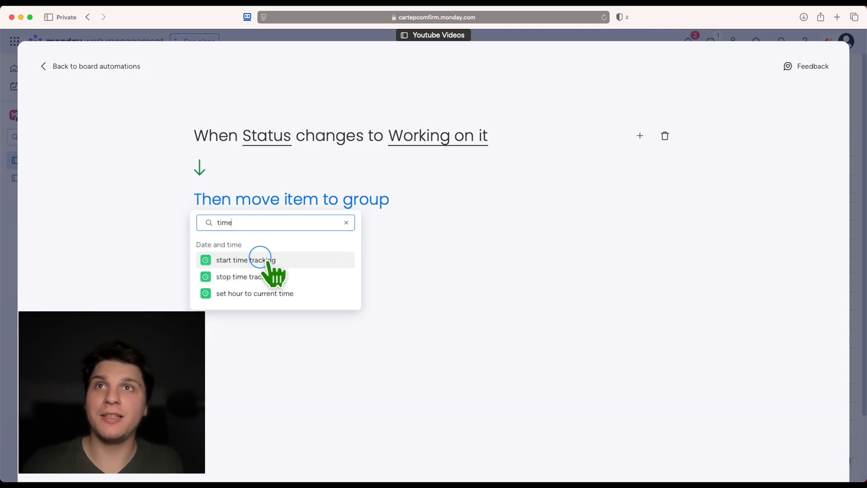
click(270, 259)
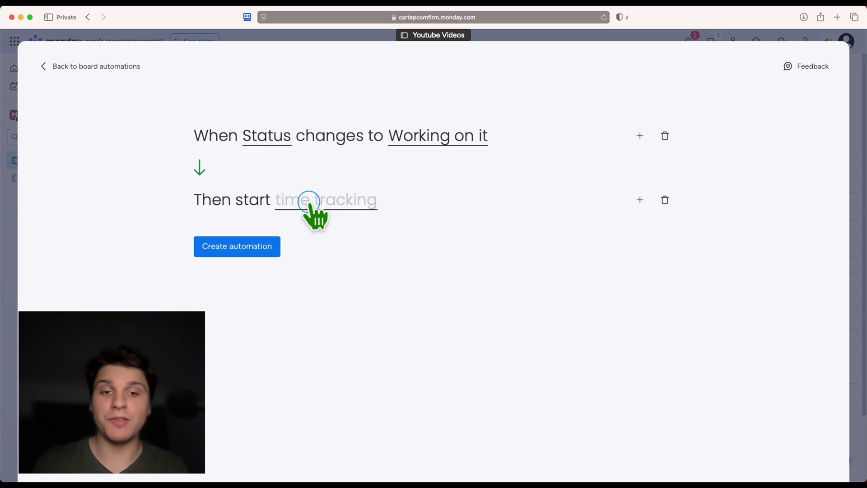
click(267, 248)
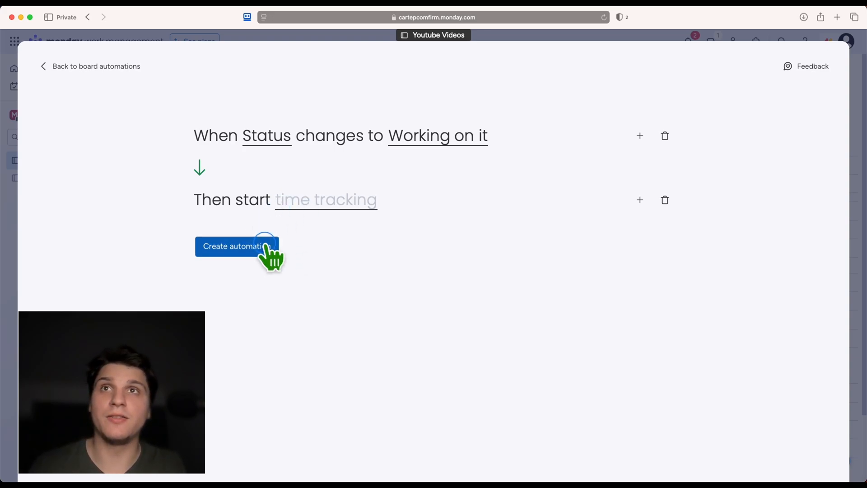
click(299, 201)
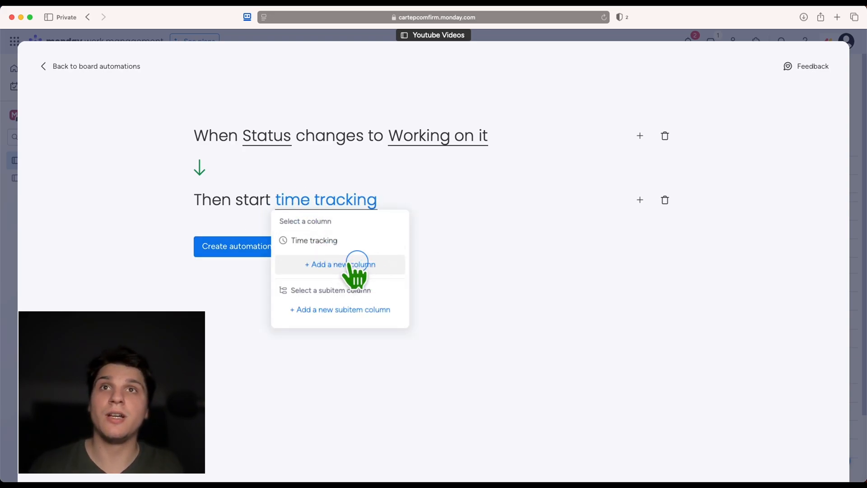
click(321, 241)
click(243, 250)
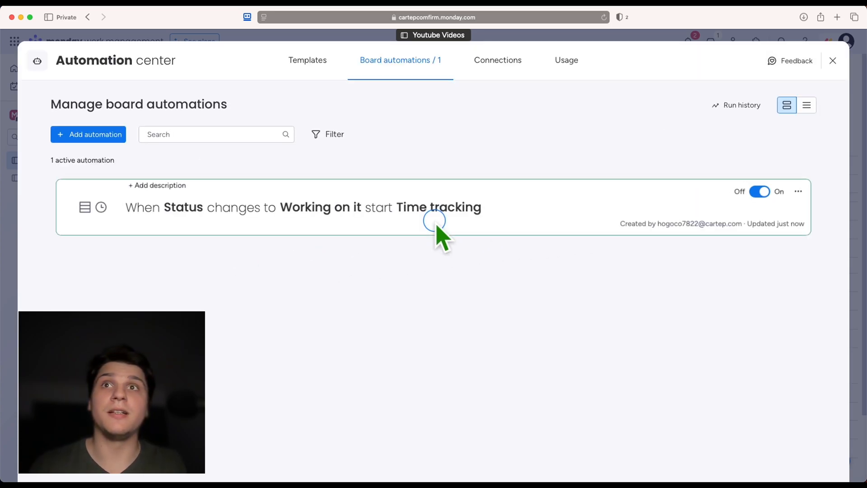
View the new automation's run history and return to the Youtube Videos board.
click(636, 205)
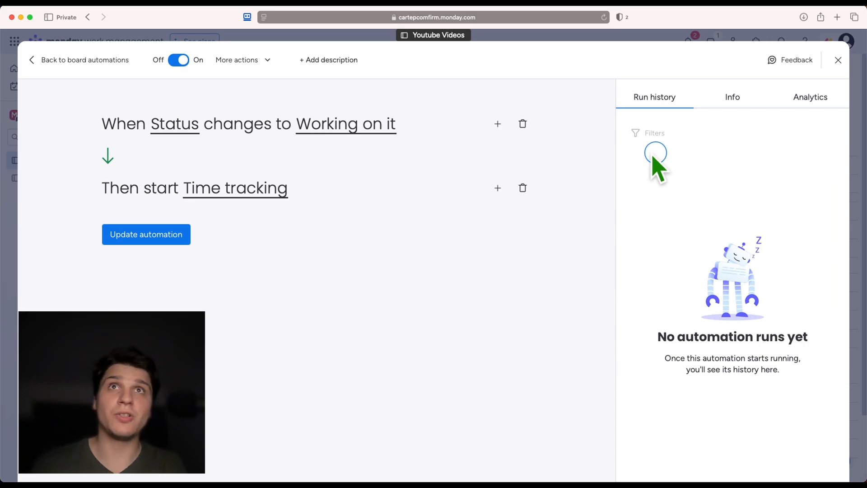
click(838, 60)
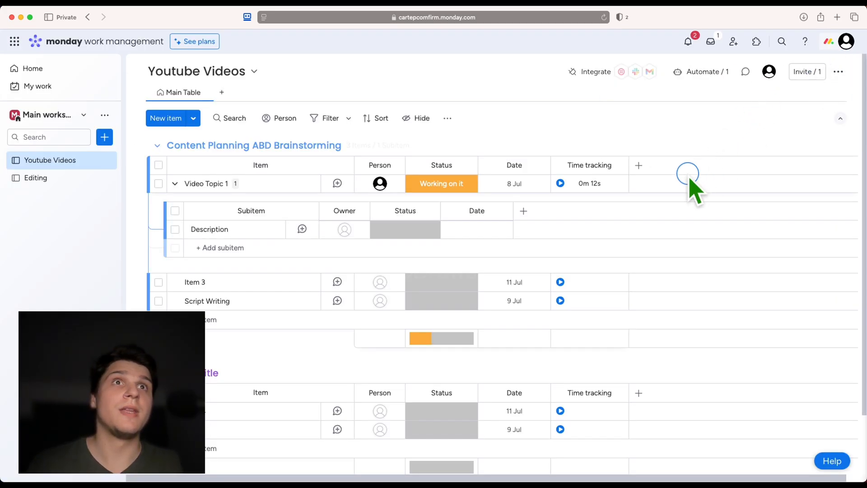
Try to clear the Time tracking column title, and sort the board by the Person column.
click(573, 164)
key(BackSpace)
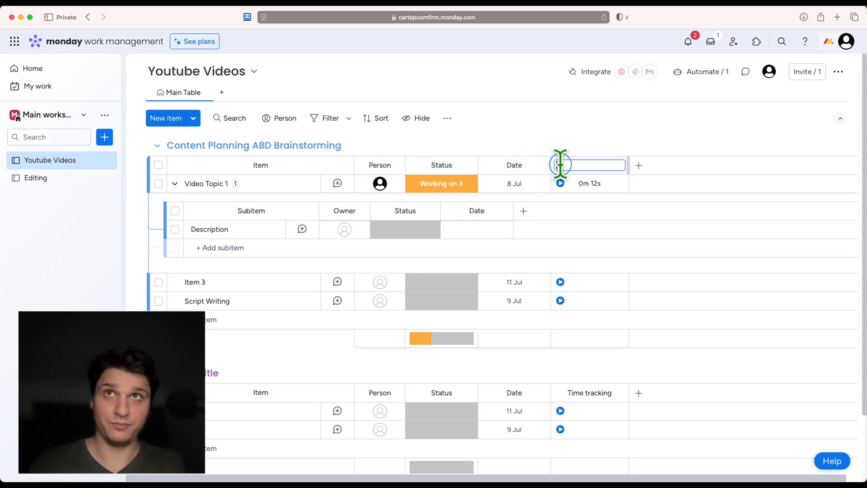
click(267, 166)
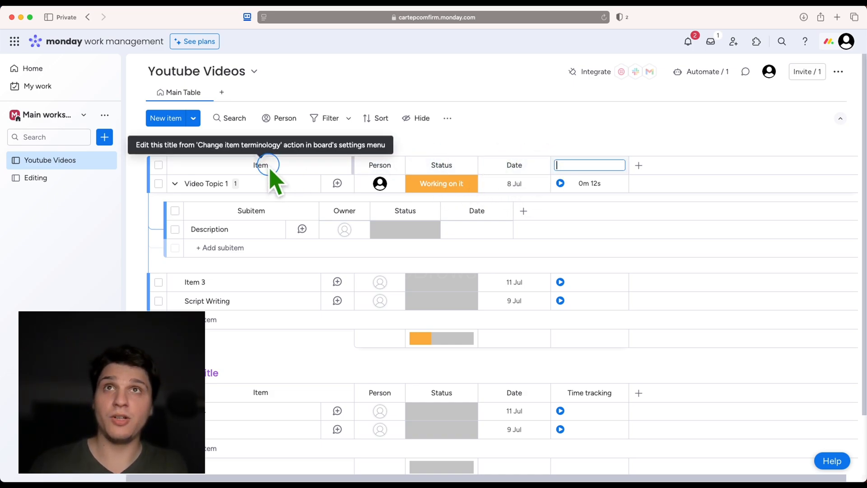
click(379, 163)
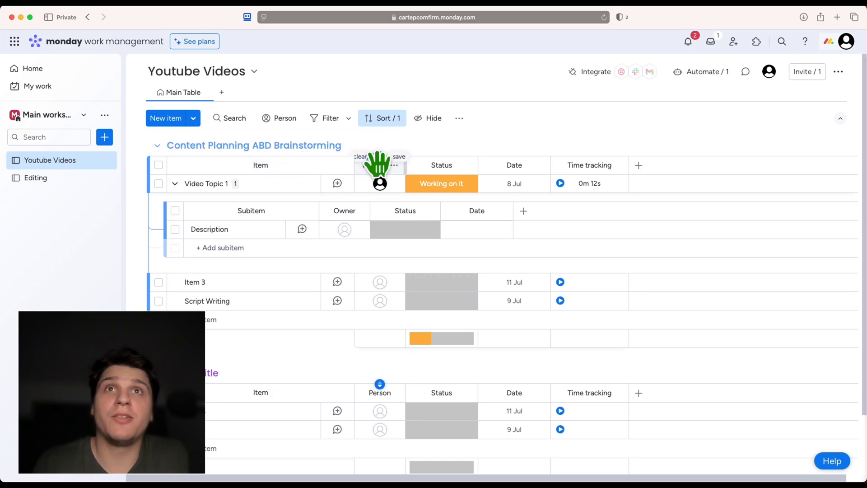
click(568, 166)
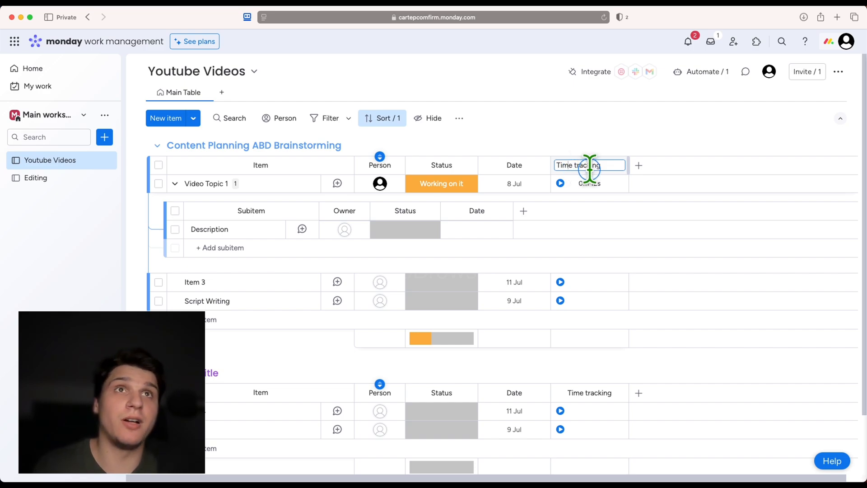
click(610, 168)
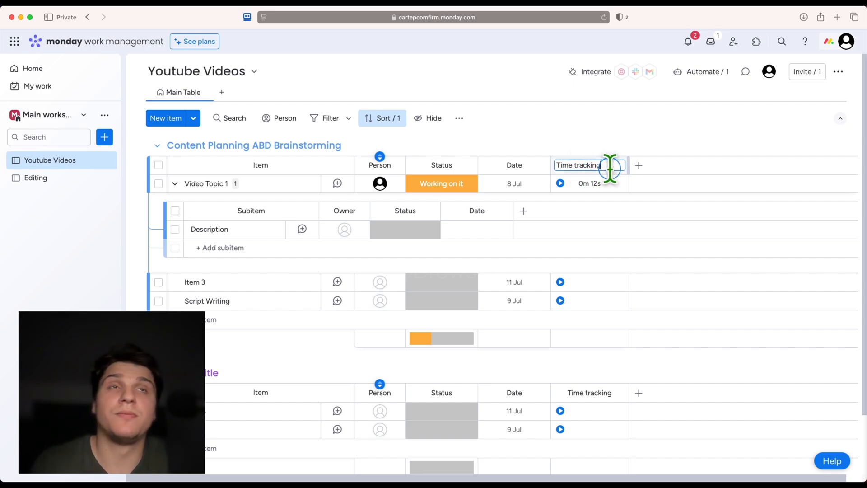
click(624, 177)
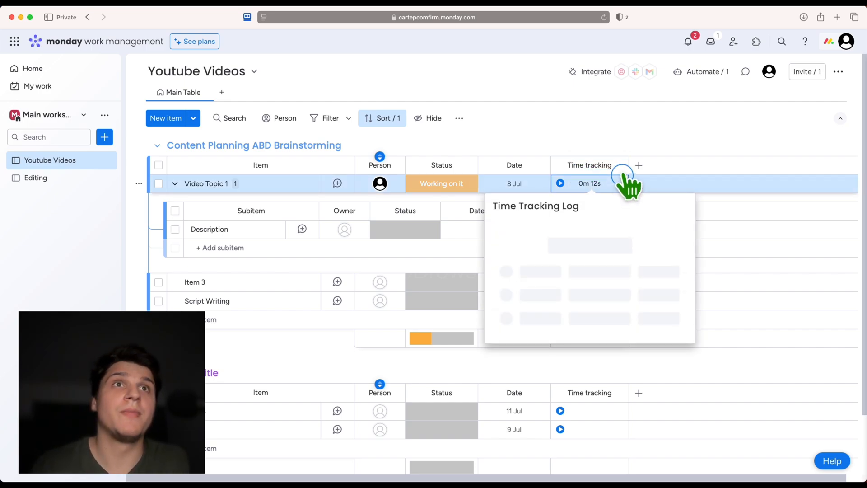
click(623, 165)
click(620, 143)
click(686, 76)
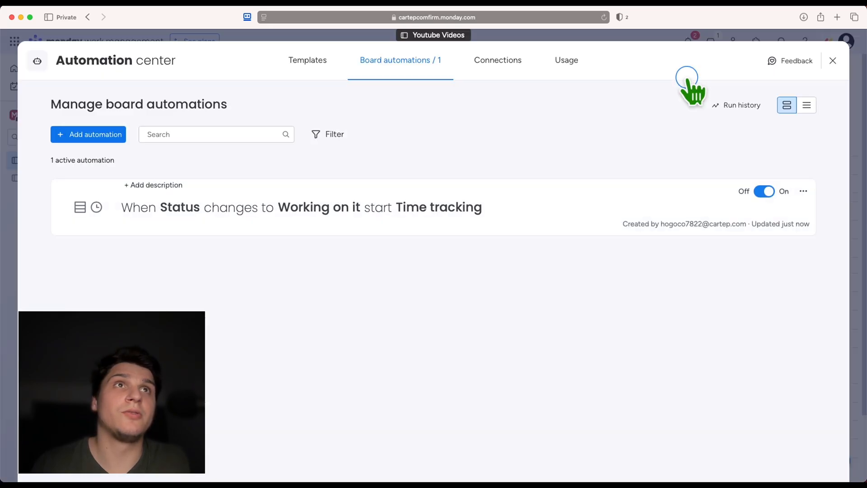
click(832, 61)
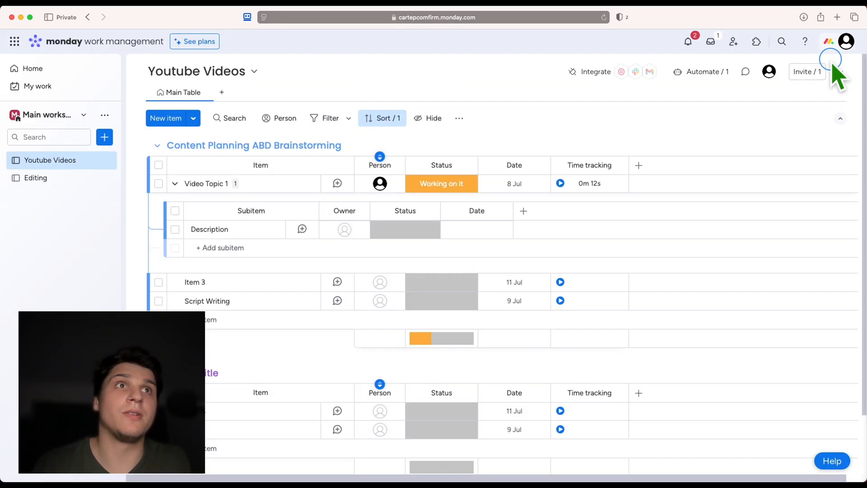
Clear the status of Video Topic 1 and set it back to Working on it to trigger the time tracking automation.
click(439, 182)
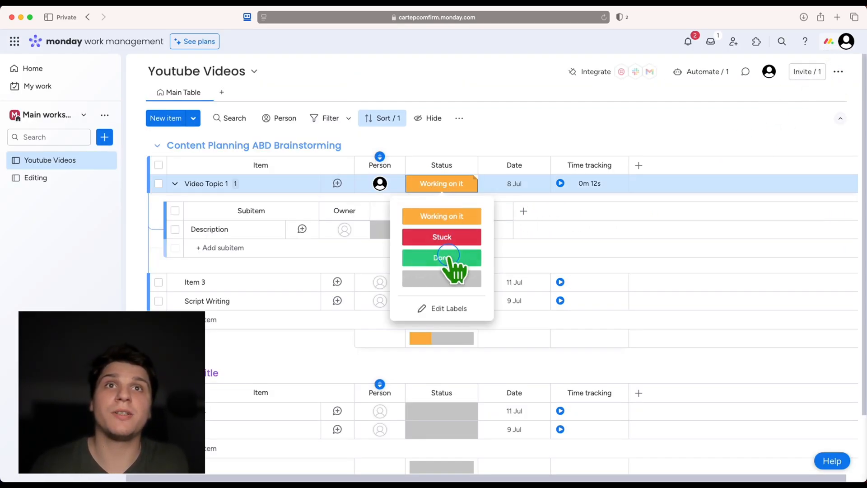
click(442, 278)
click(440, 185)
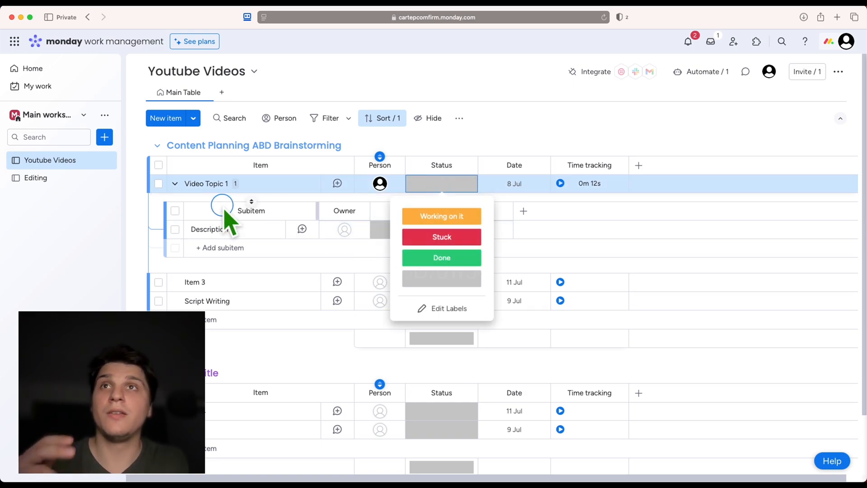
click(430, 217)
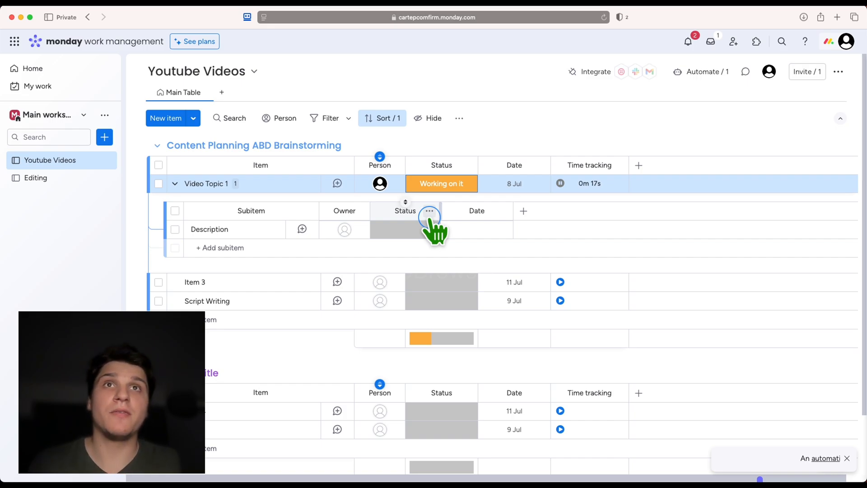
click(435, 185)
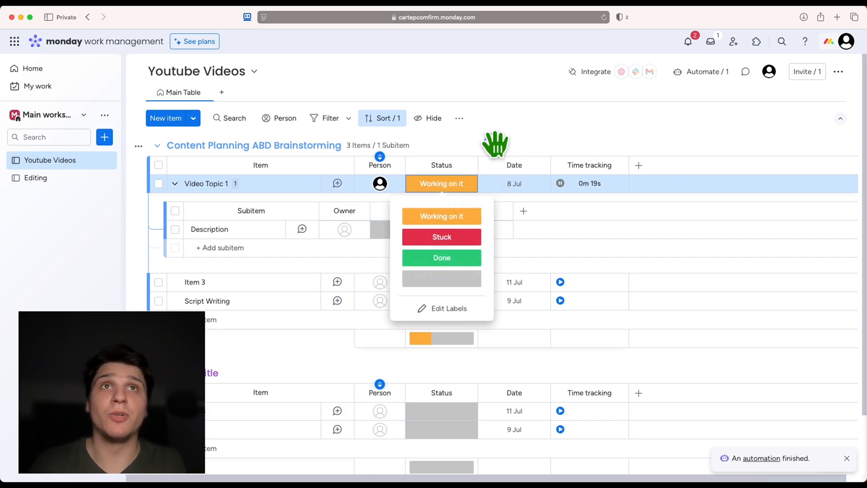
Start a new board automation triggered when the item Status column changes to Done.
click(707, 73)
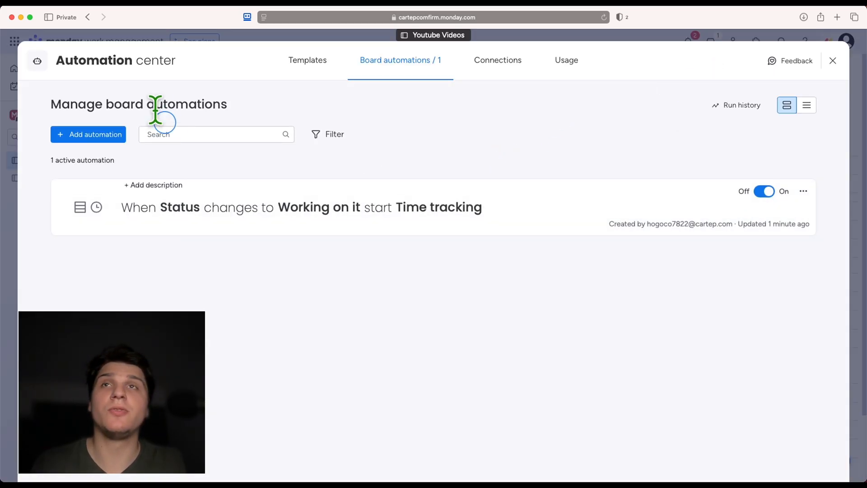
click(89, 134)
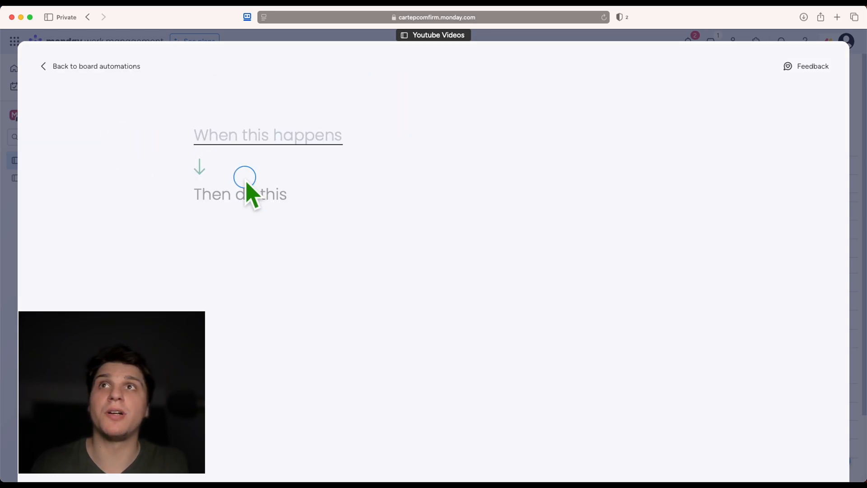
click(267, 137)
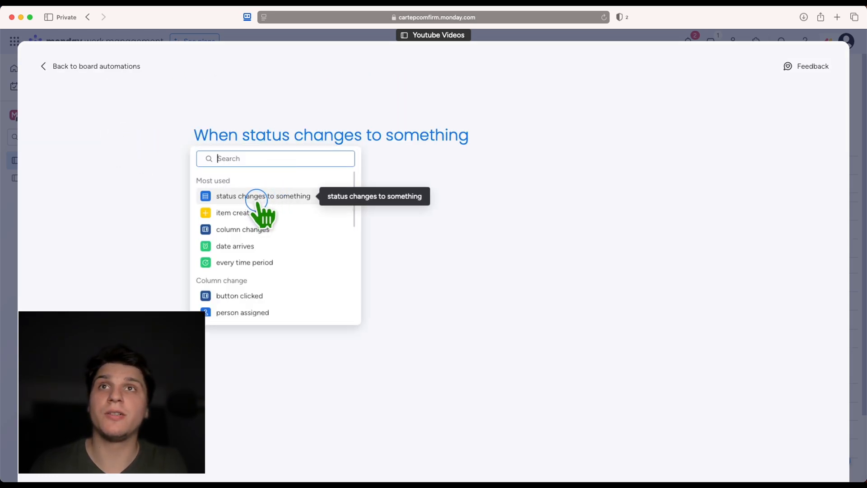
click(256, 197)
click(271, 138)
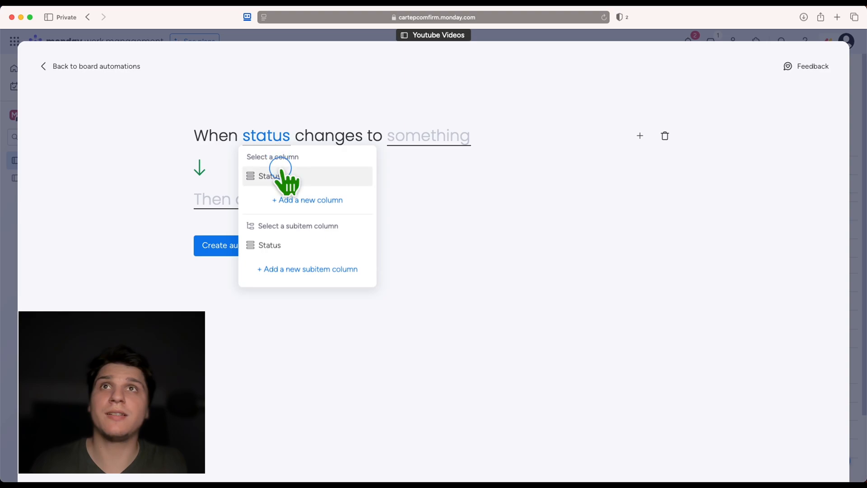
click(282, 173)
click(396, 140)
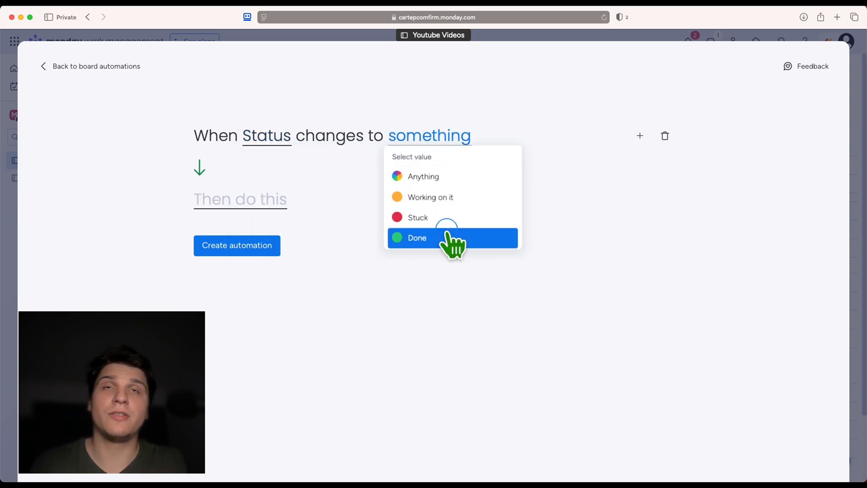
click(422, 239)
Add the stop time tracking action with the Time tracking column, create the automation, and return to the board.
click(283, 203)
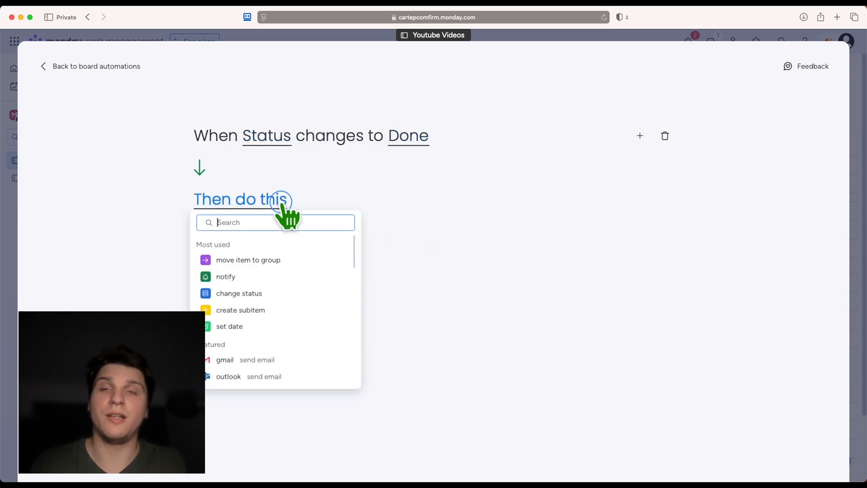
text(time)
click(277, 276)
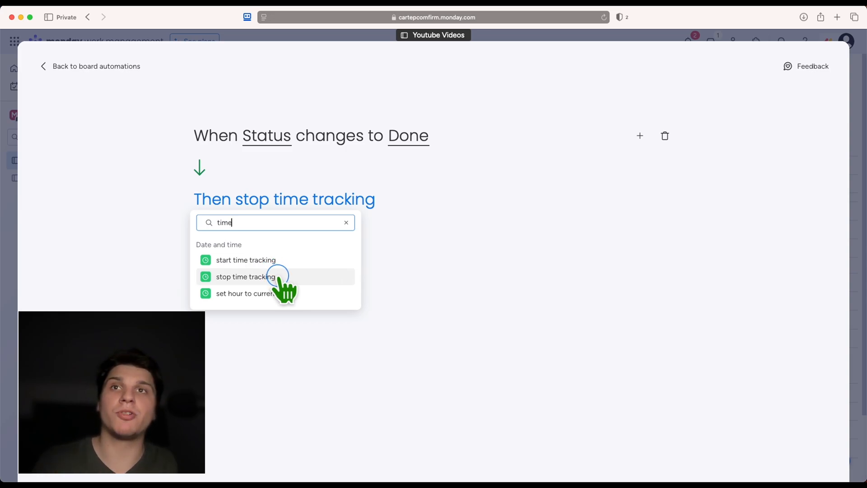
click(277, 277)
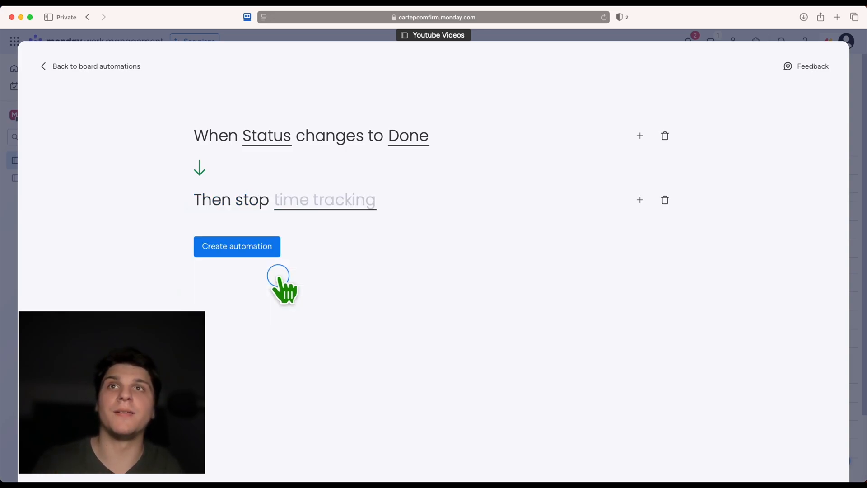
click(316, 194)
click(346, 239)
click(250, 252)
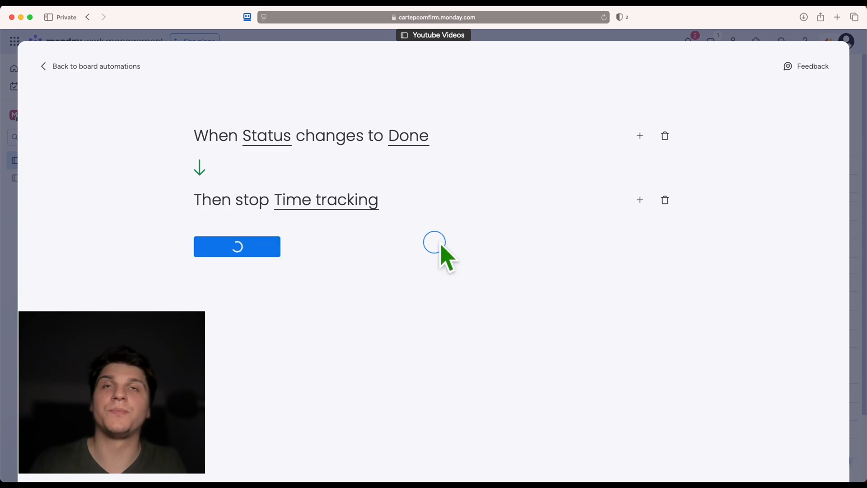
click(836, 61)
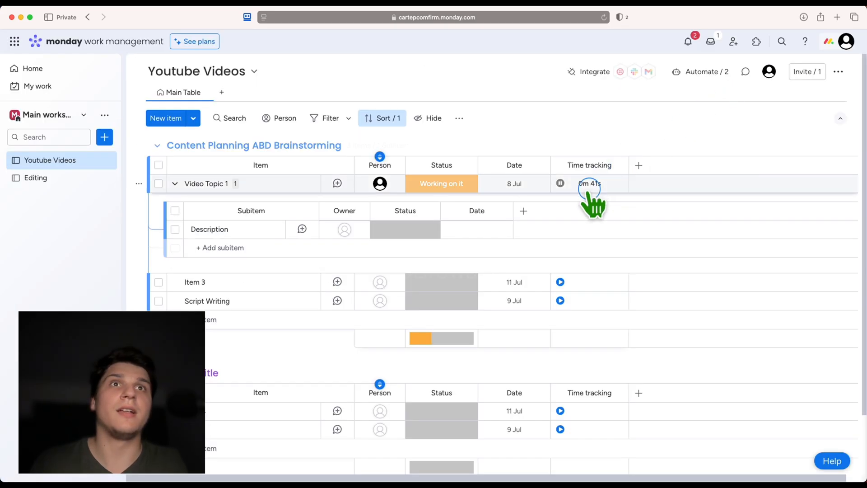
Rename the Time tracking column to "1 T. tracking".
click(570, 164)
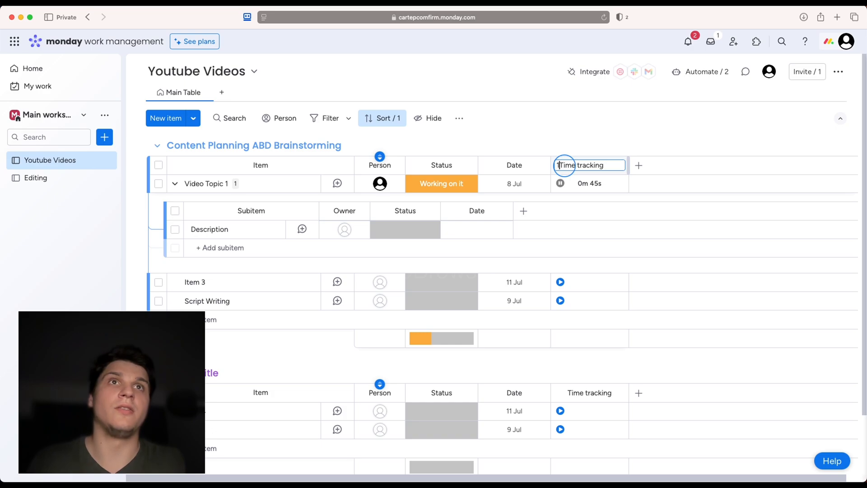
click(574, 148)
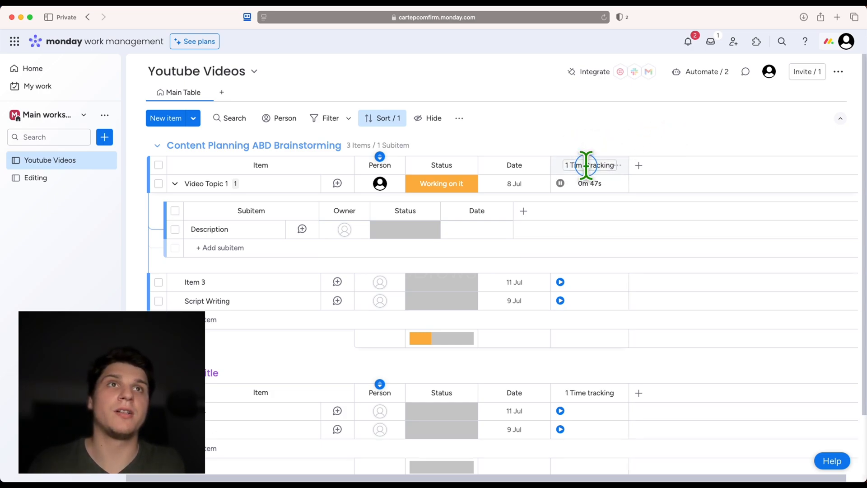
click(573, 167)
click(577, 169)
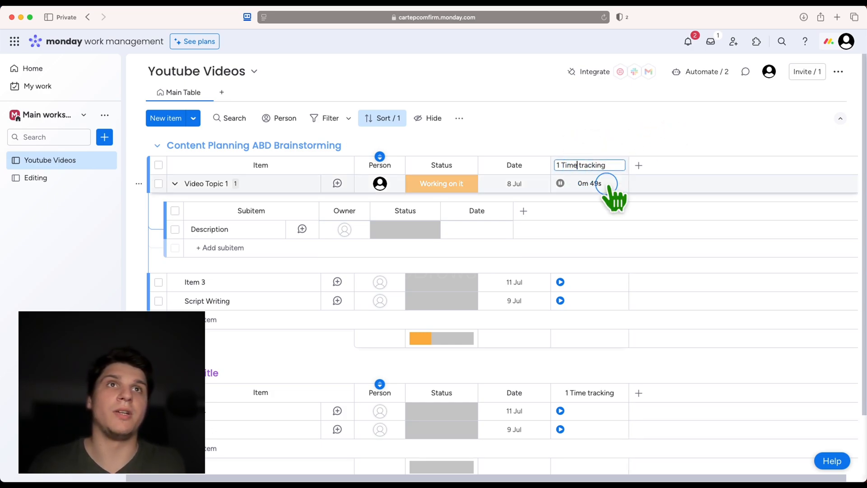
key(BackSpace)
key(BackSpace)
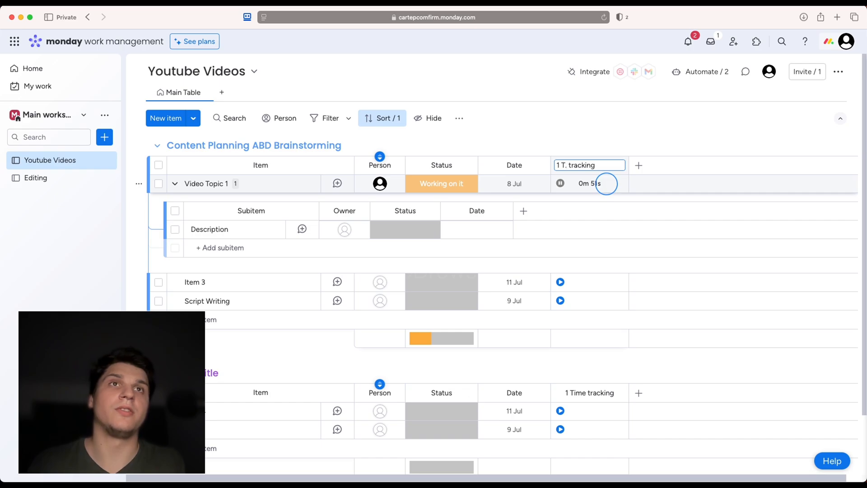
click(668, 140)
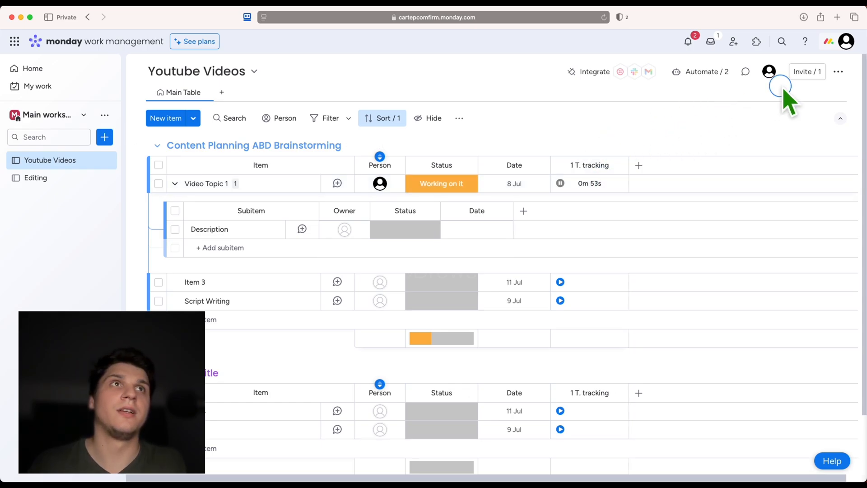
Start another board automation triggered when the item Status column changes to Stuck.
click(713, 75)
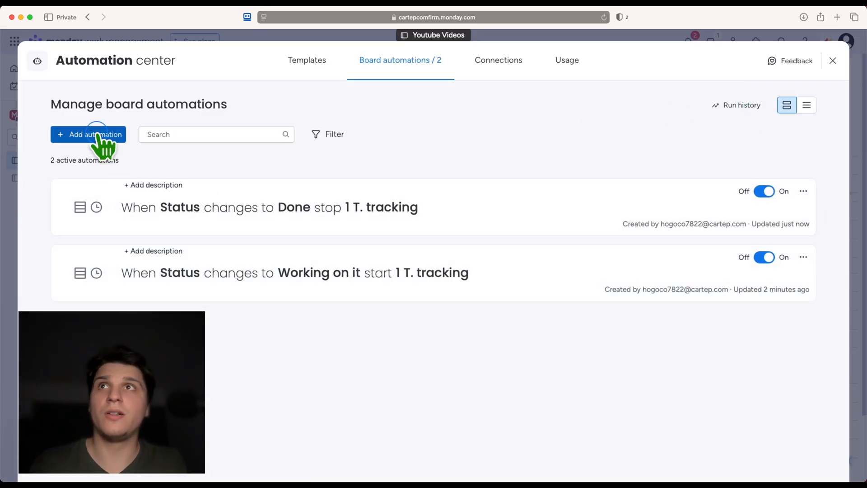
click(97, 134)
click(253, 138)
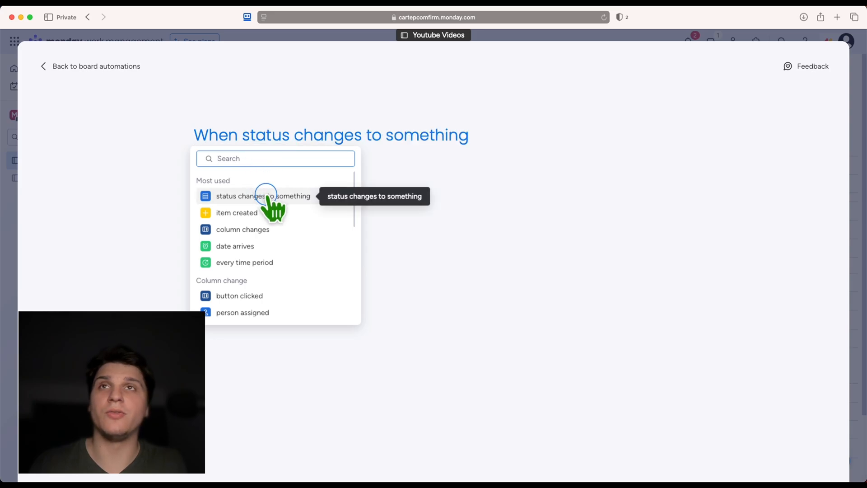
click(266, 195)
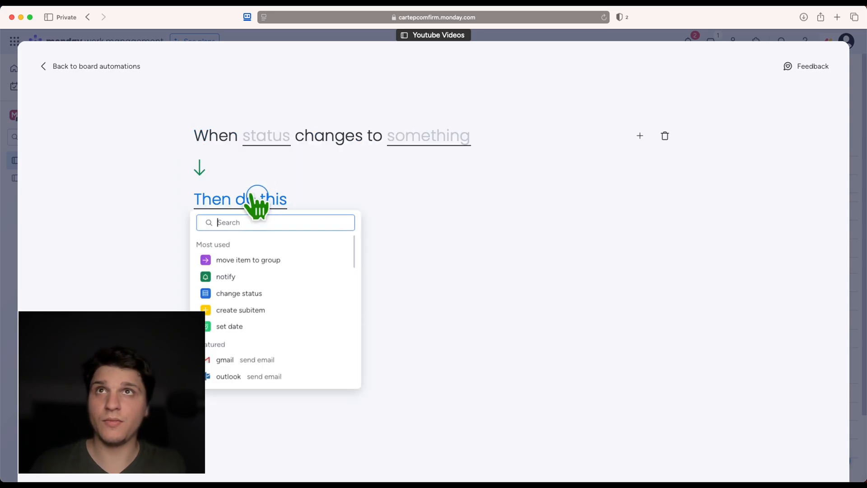
click(277, 140)
click(285, 174)
click(401, 139)
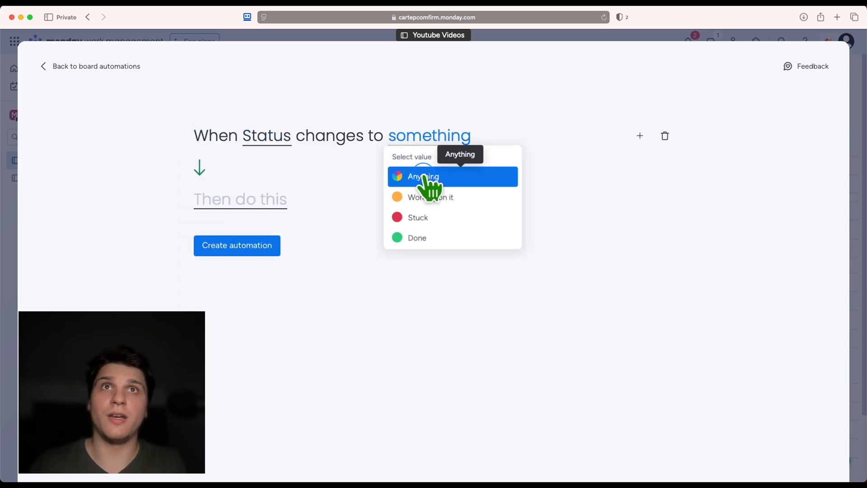
click(442, 217)
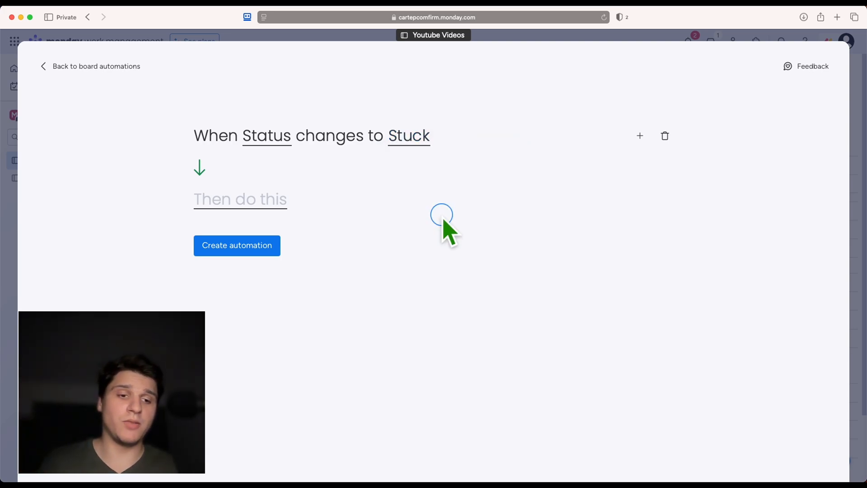
Add the stop time tracking action with the 1 T. tracking column, create the automation, and return to the board.
click(267, 199)
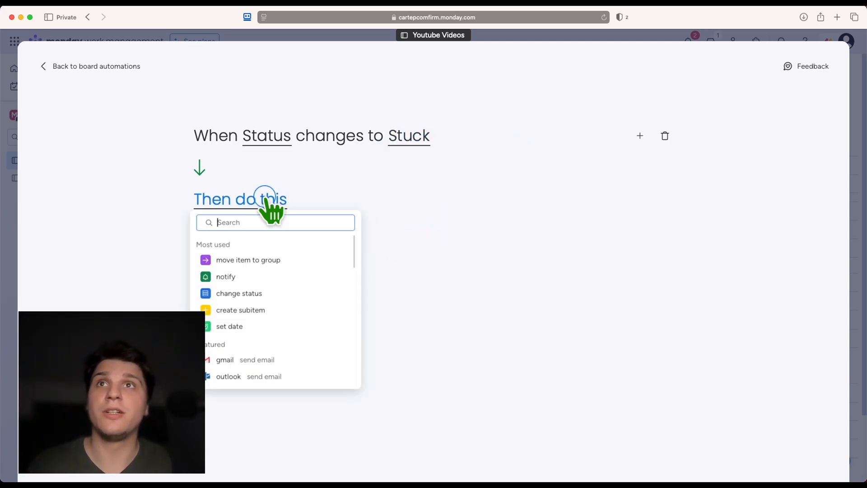
click(302, 260)
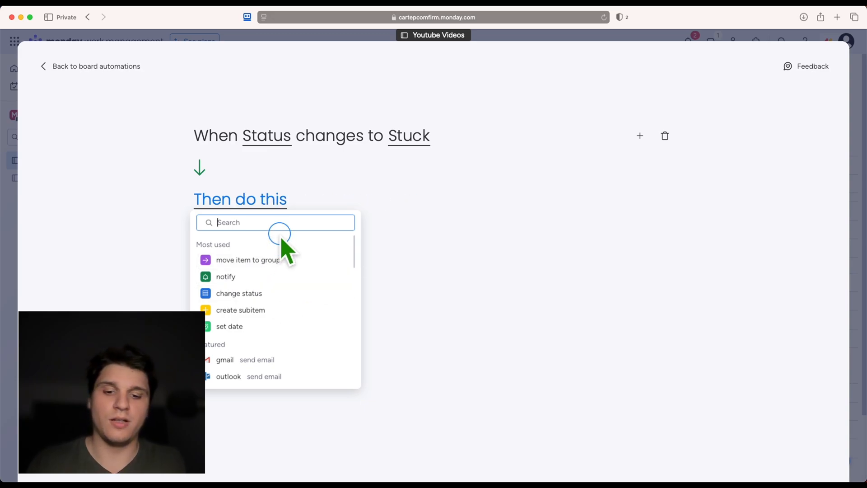
text(time)
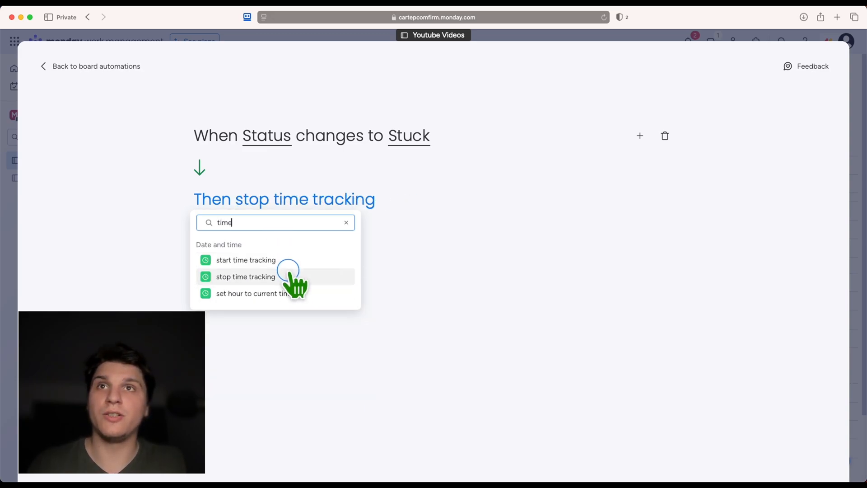
click(287, 275)
click(307, 204)
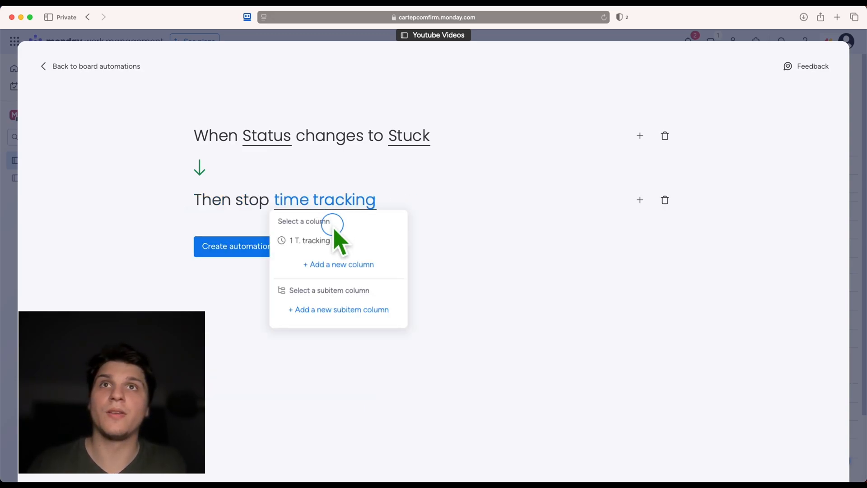
click(332, 239)
click(248, 244)
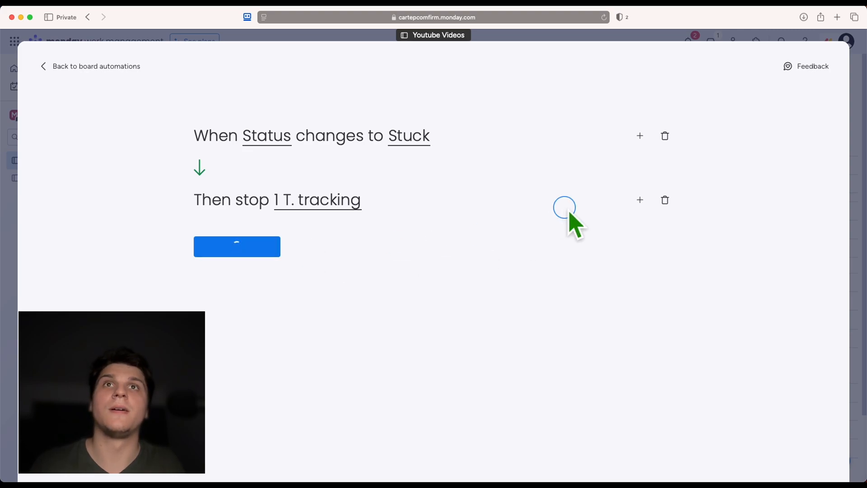
click(832, 60)
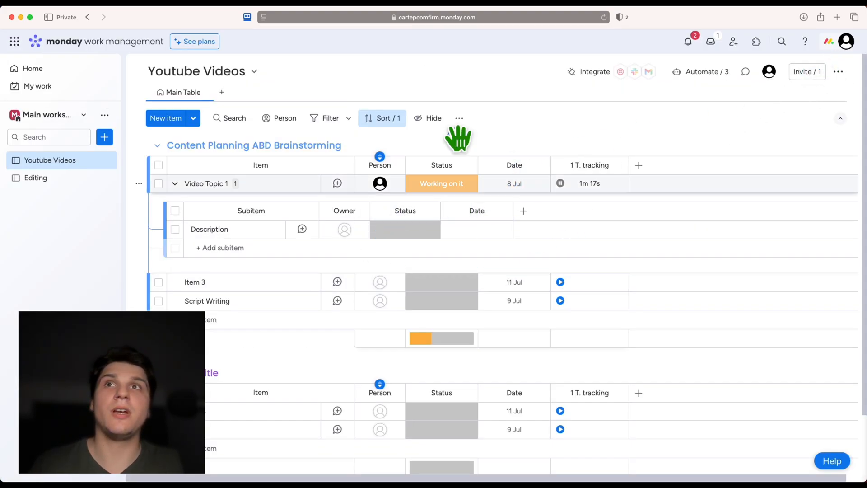
Start a new board automation with item creation as its trigger.
click(700, 71)
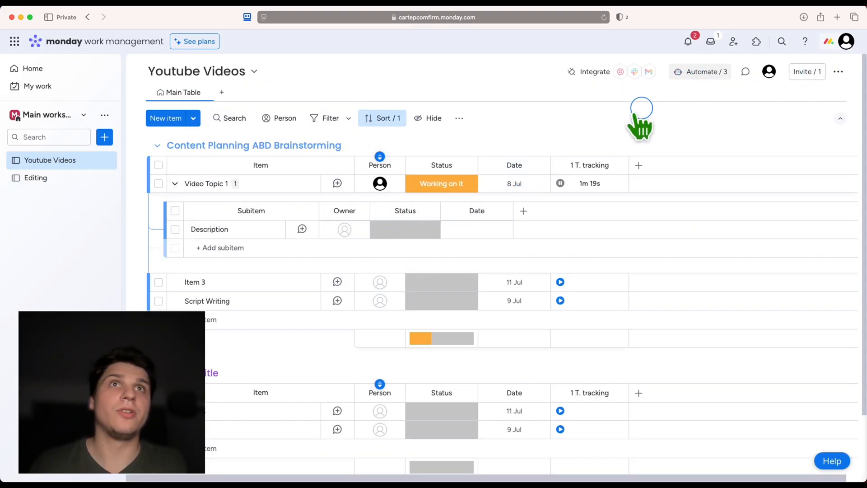
click(109, 134)
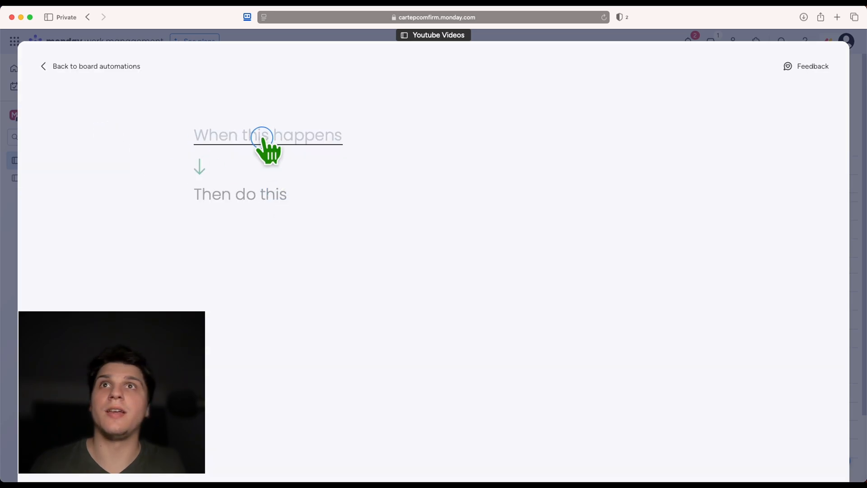
click(262, 135)
scroll(307, 215, down, 1)
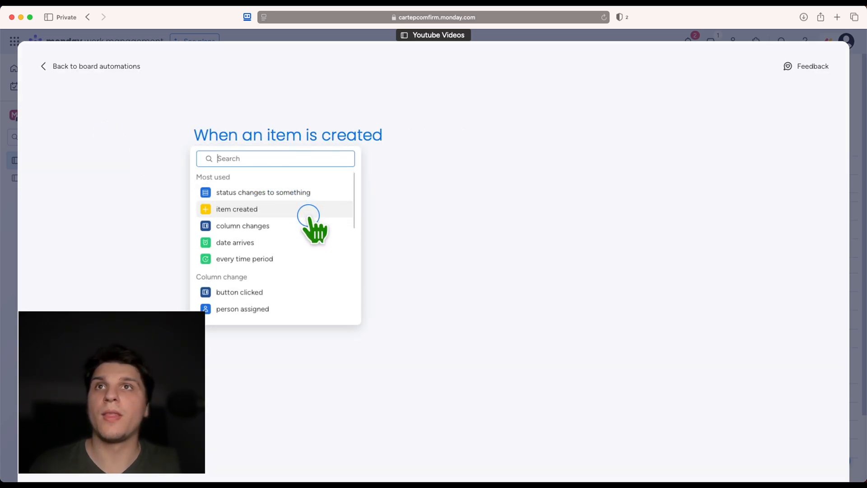
click(284, 211)
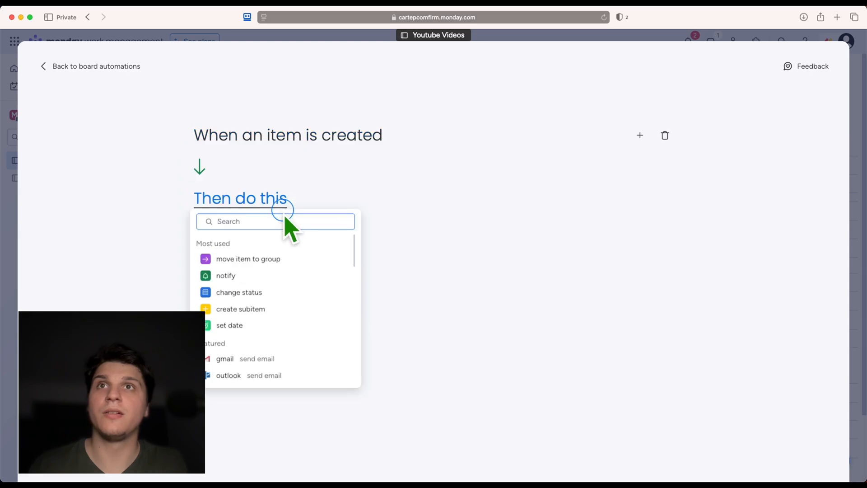
Choose creating a group as the action of the item-creation automation.
click(285, 227)
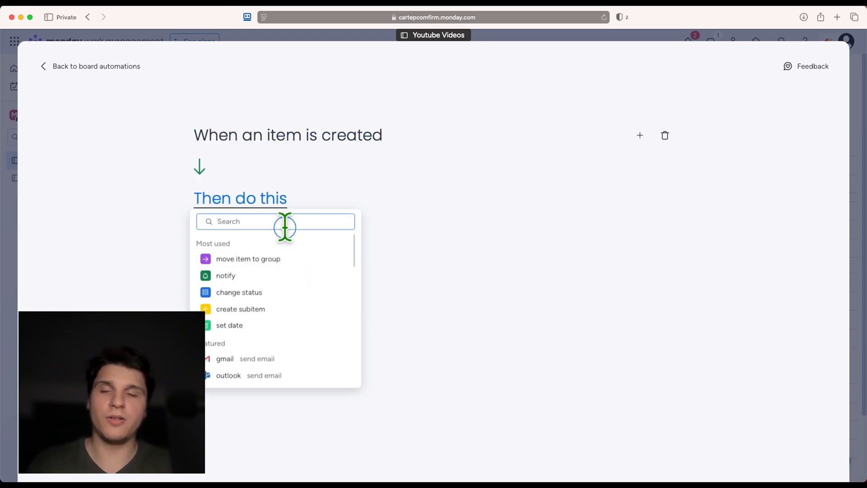
text(c)
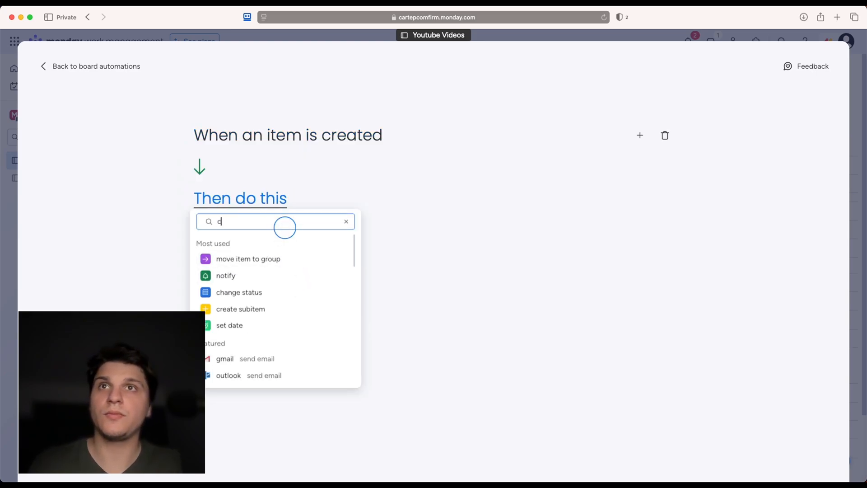
key(BackSpace)
scroll(316, 310, down, 6)
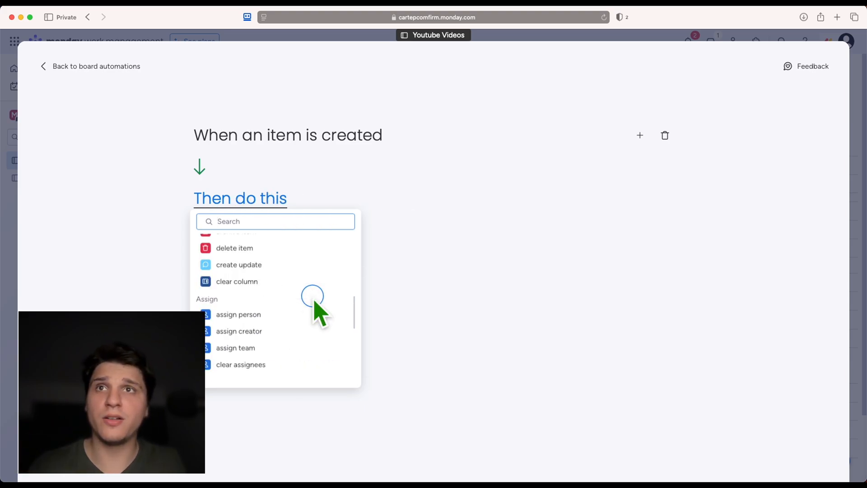
scroll(316, 310, up, 2)
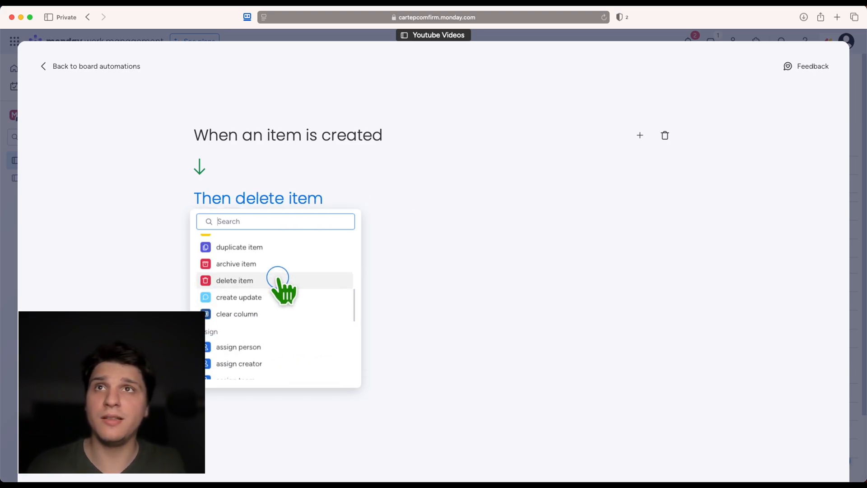
scroll(276, 249, up, 2)
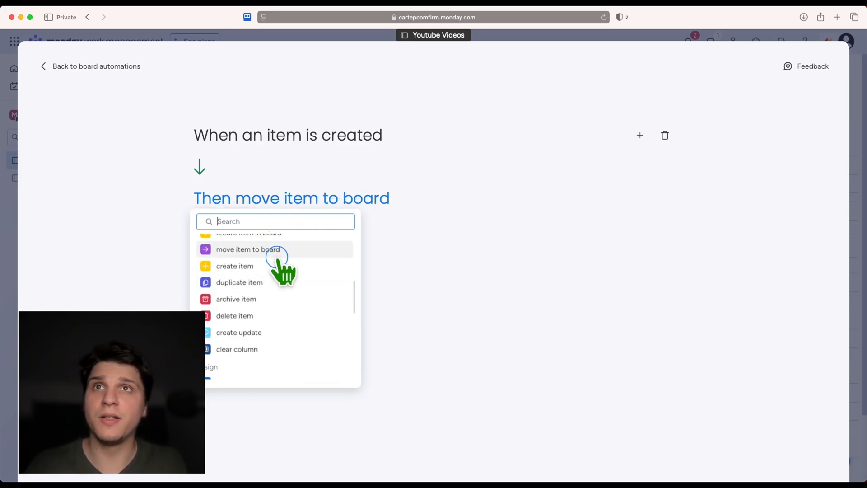
scroll(277, 265, down, 1)
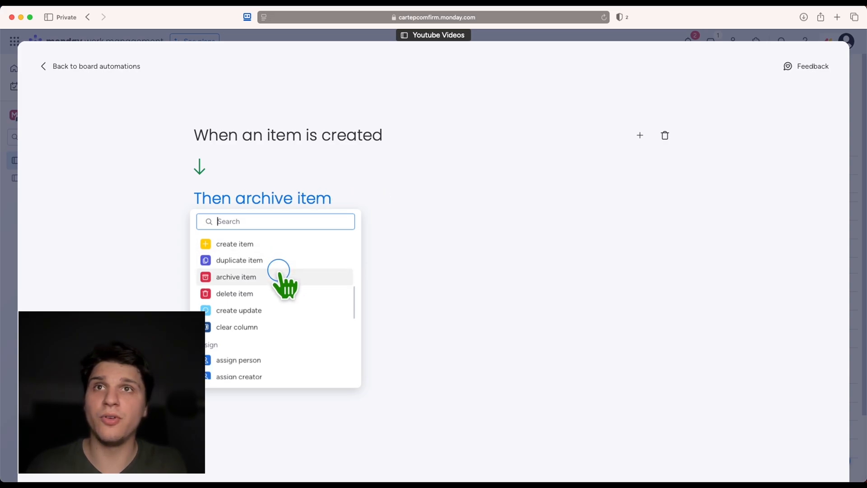
scroll(278, 271, down, 6)
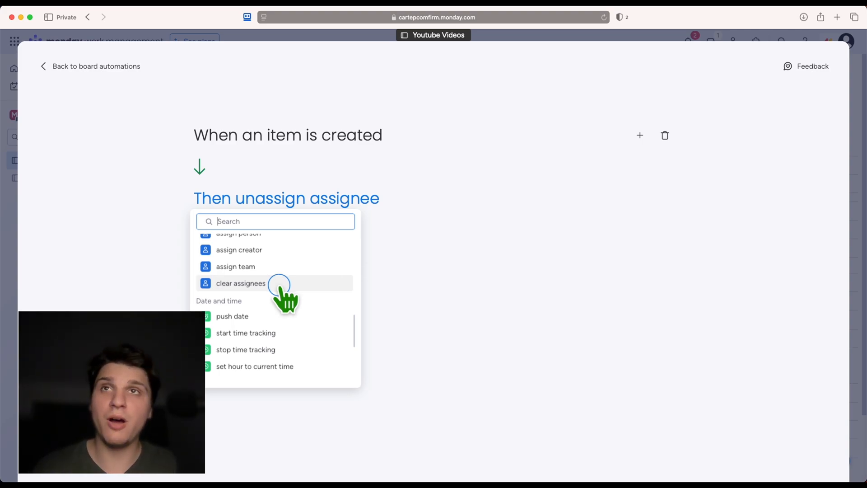
scroll(279, 289, up, 2)
scroll(279, 289, down, 2)
scroll(279, 289, down, 5)
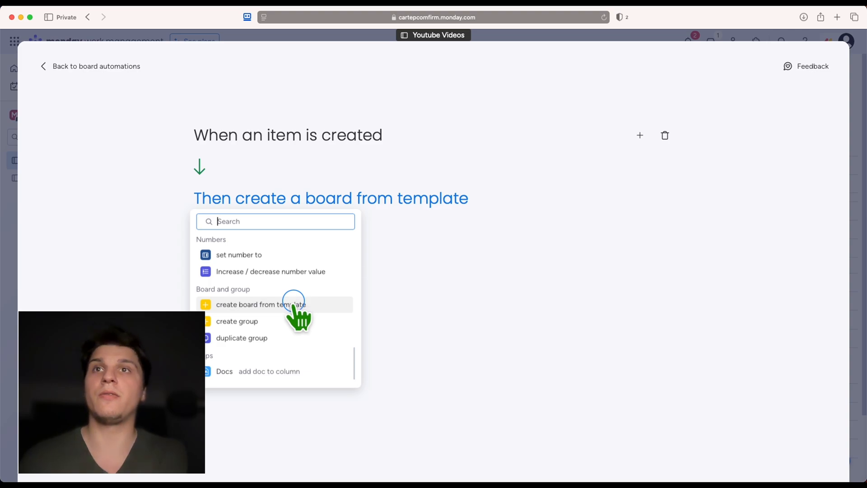
click(271, 324)
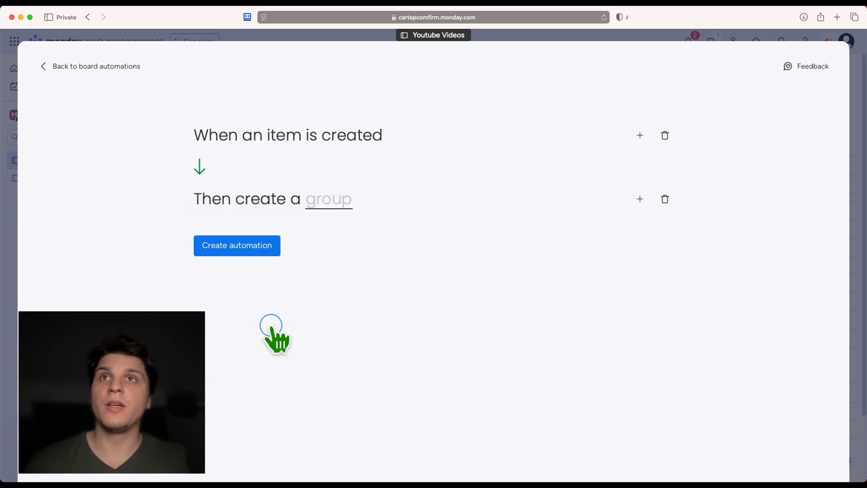
Name the automation's group "Step", create the automation, and return to the board.
click(323, 199)
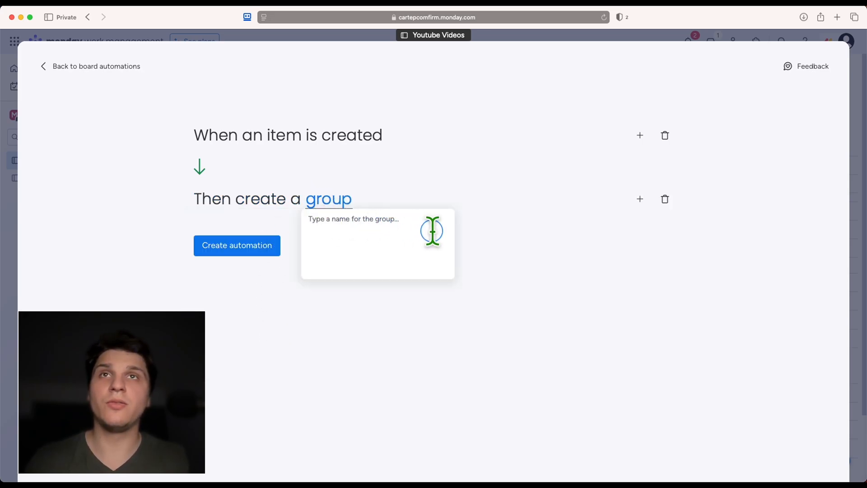
text(Step)
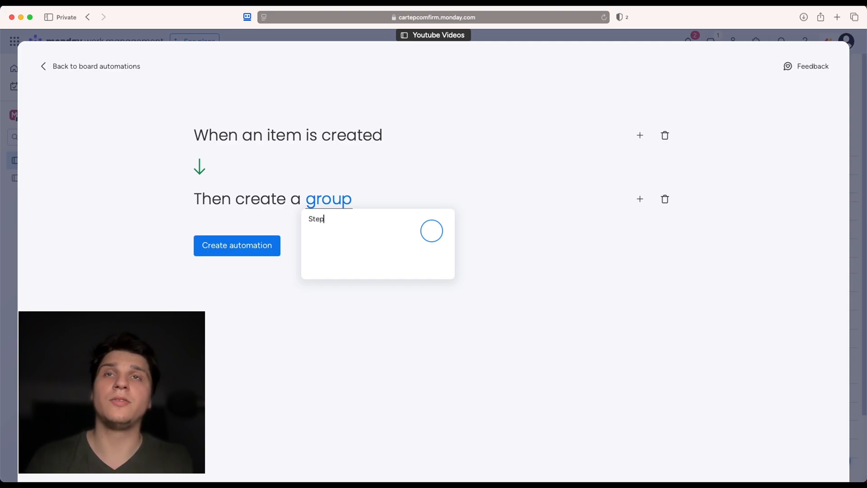
click(223, 253)
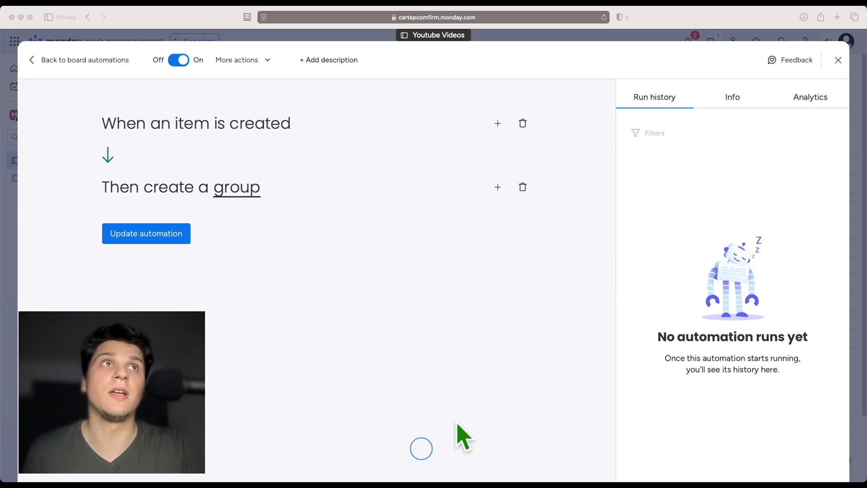
click(837, 60)
click(838, 61)
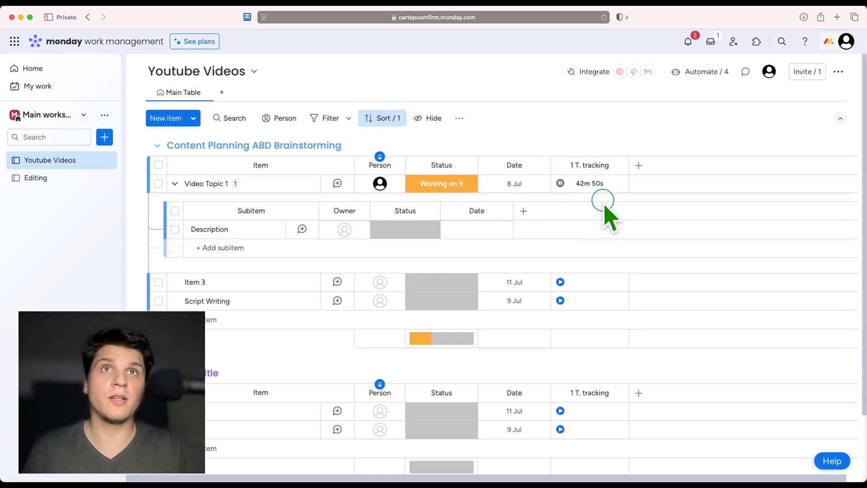
Set the status of Video Topic 1 to Stuck and reopen the Youtube Videos board.
click(473, 184)
click(448, 236)
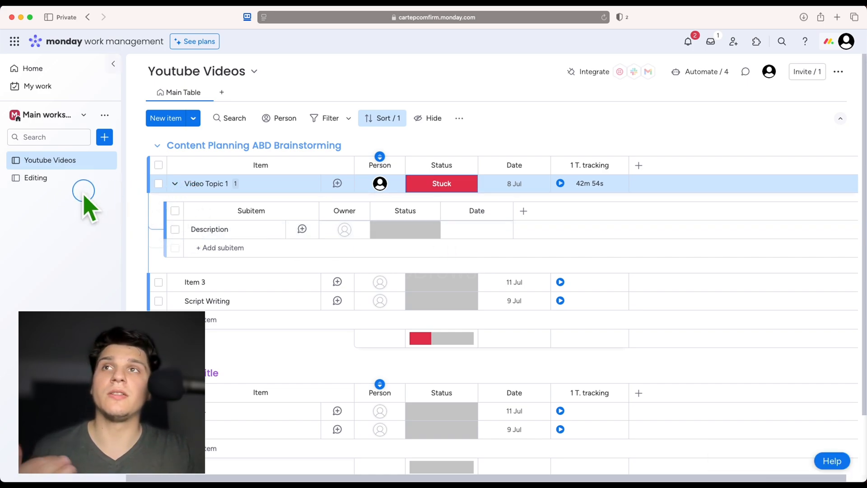
click(69, 179)
click(69, 161)
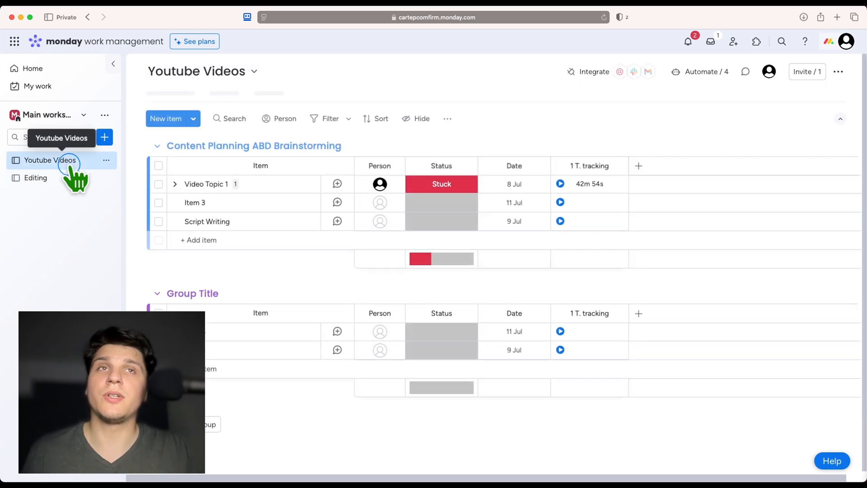
Add a connect boards column linked one-way to the Editing board, without a mirror column.
click(639, 166)
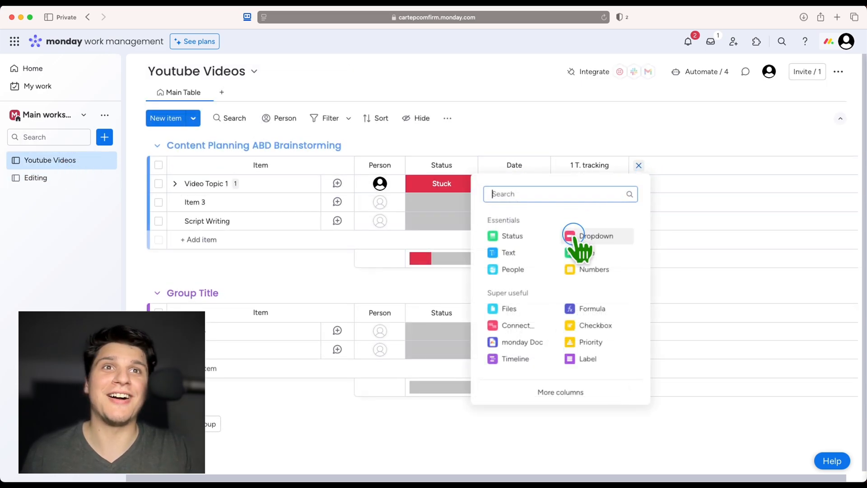
click(528, 322)
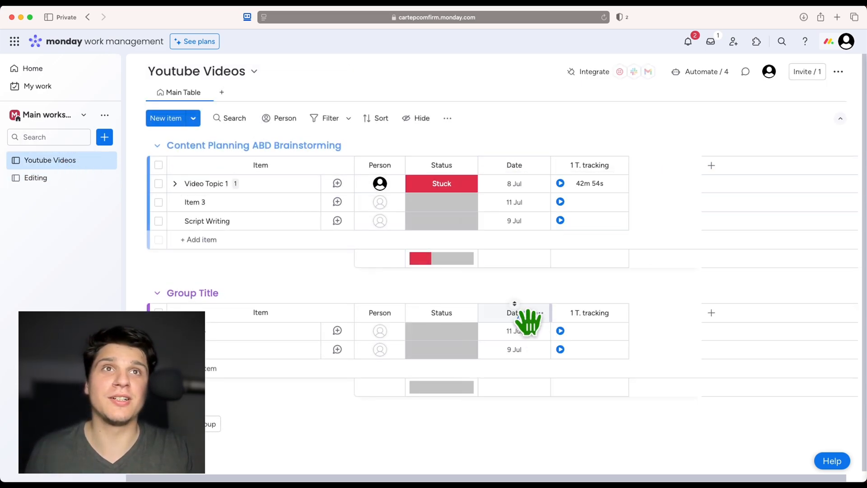
click(558, 299)
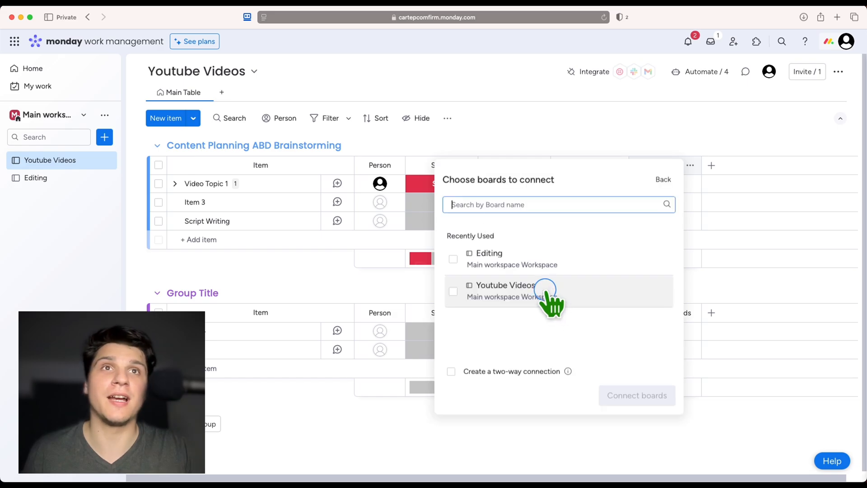
click(560, 265)
click(625, 397)
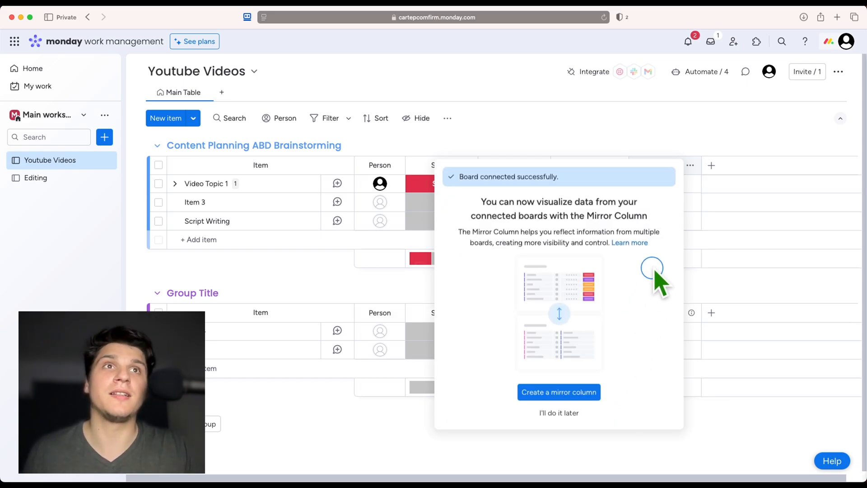
click(717, 154)
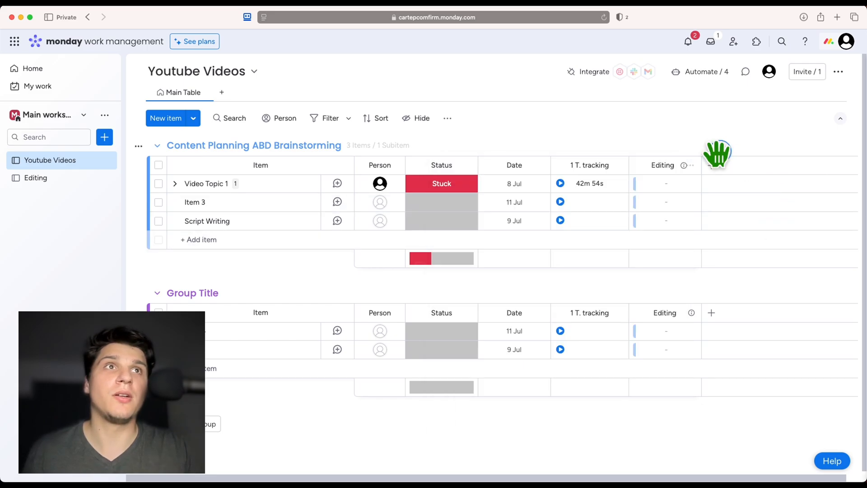
Delete the Editing connection column from the Youtube Videos board.
click(691, 165)
click(728, 315)
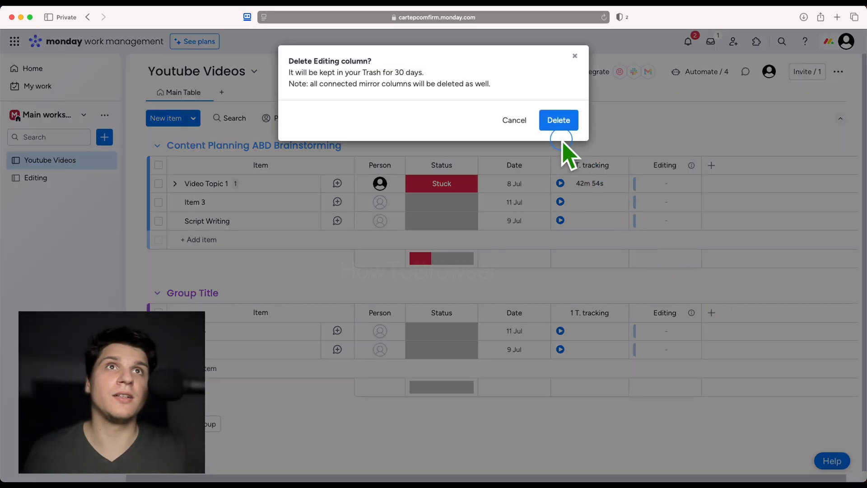
click(562, 120)
Add a connect boards column with a two-way connection to the Editing board, plus a mirror column of that board's Status.
click(641, 166)
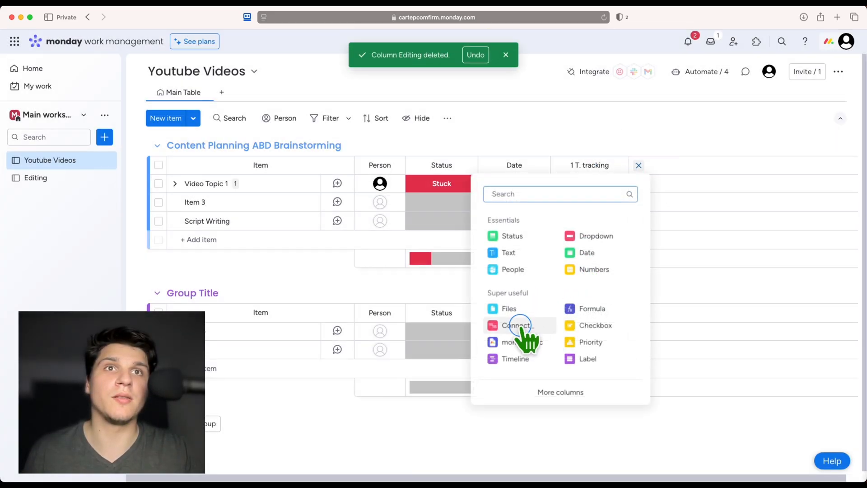
click(515, 325)
click(555, 299)
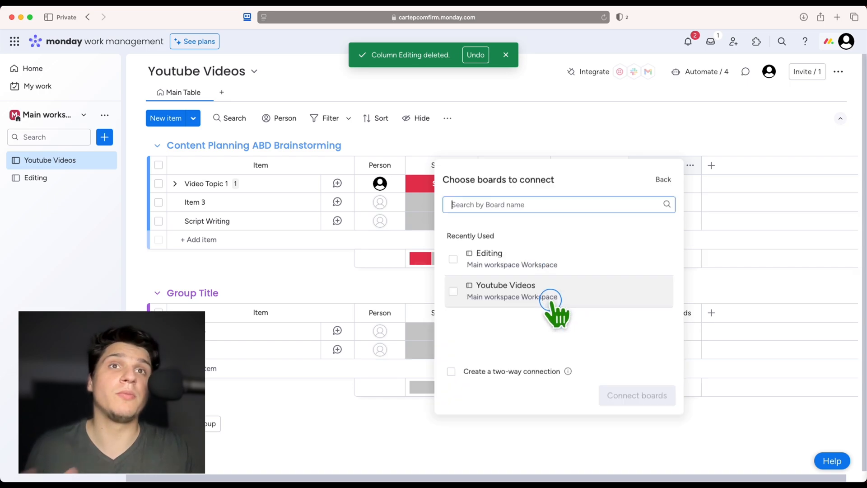
click(454, 259)
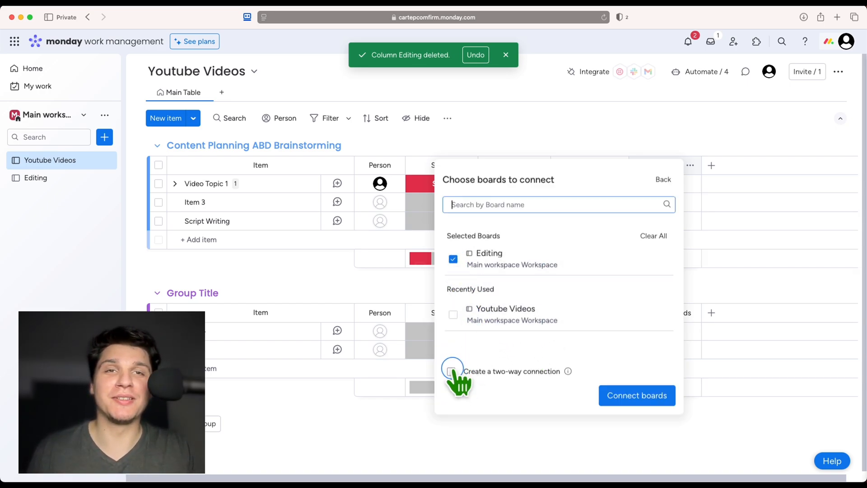
click(452, 370)
click(625, 397)
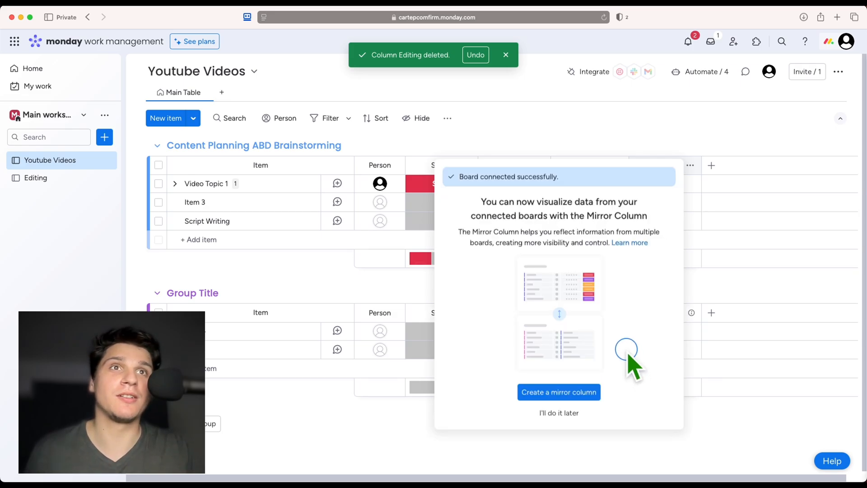
click(544, 393)
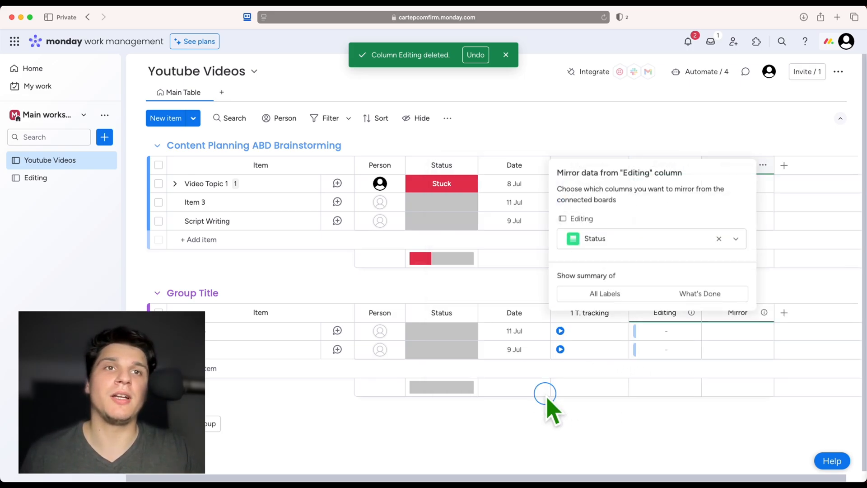
click(705, 131)
Switch to the Editing board.
click(34, 177)
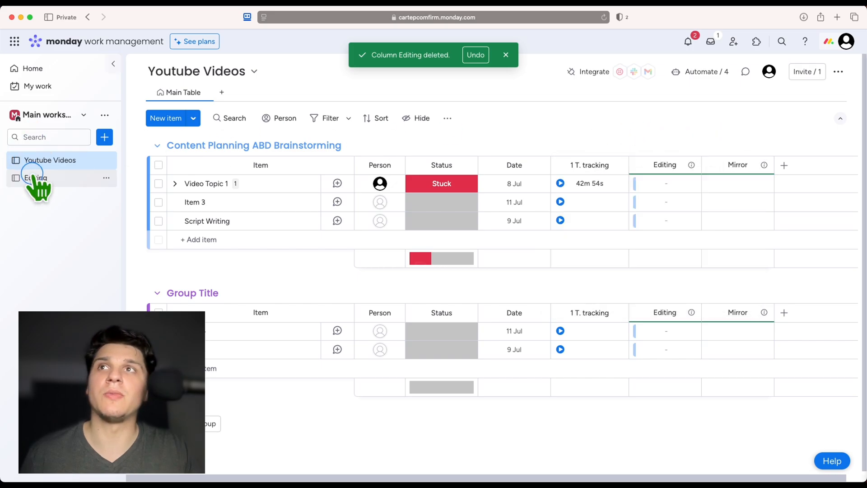
click(34, 160)
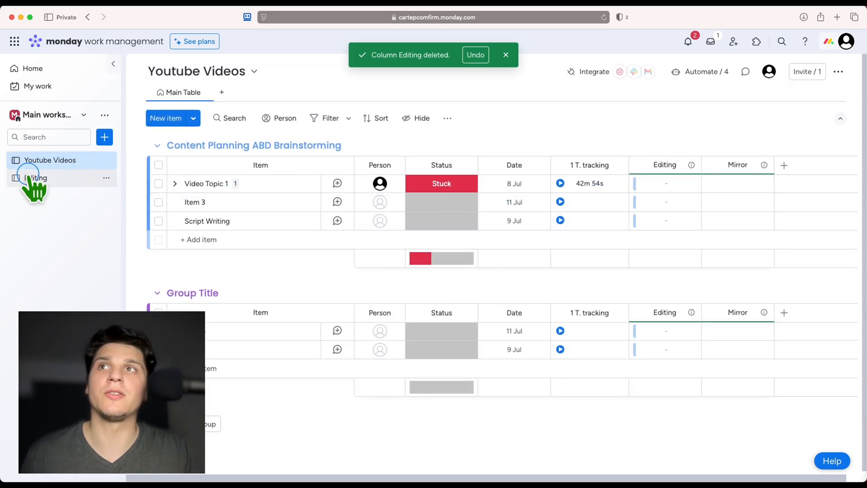
click(32, 178)
click(159, 165)
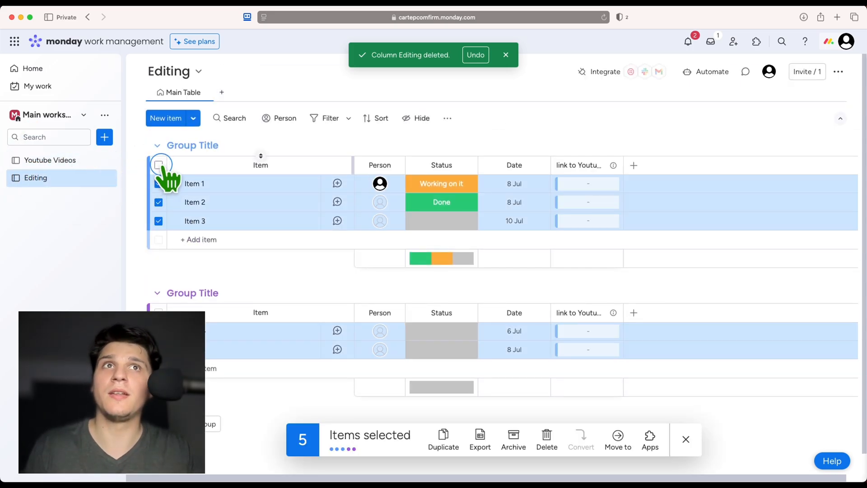
click(568, 184)
click(565, 320)
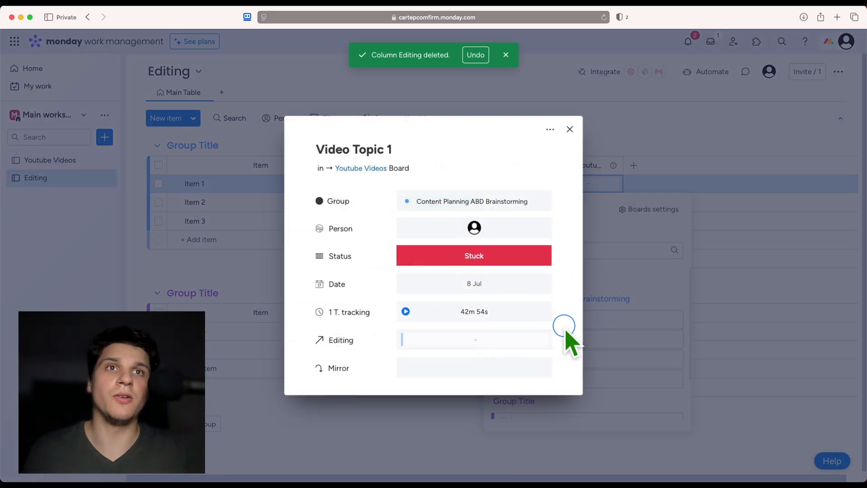
click(570, 129)
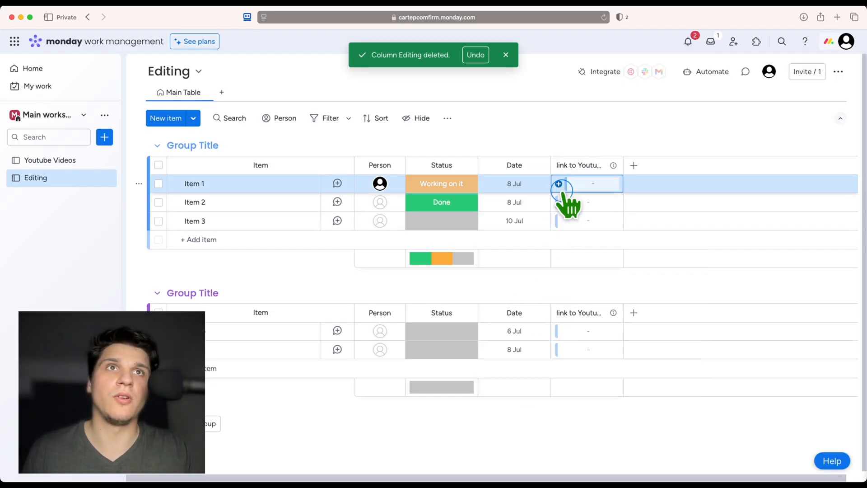
Link all items on the Editing board to Video Topic 1 and return to the Youtube Videos board.
key(super+a)
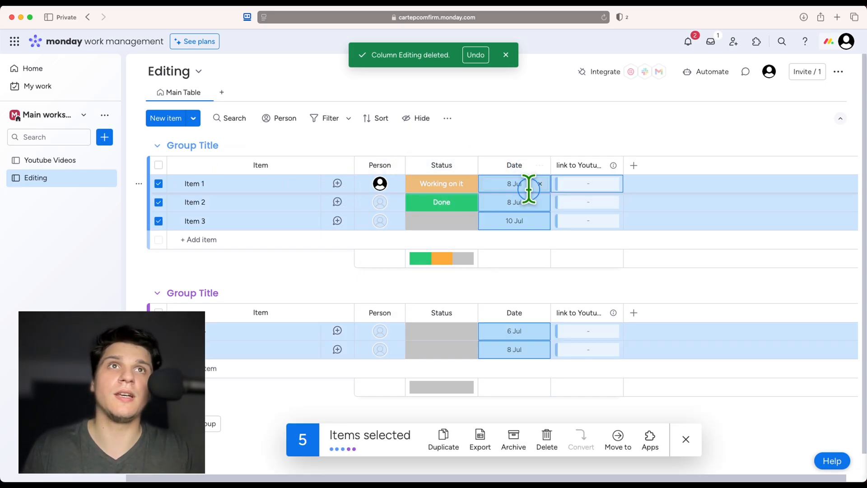
click(559, 184)
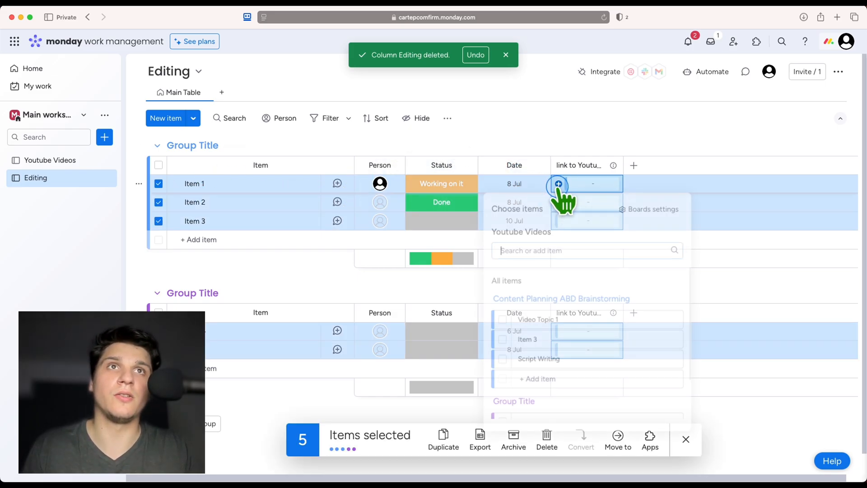
click(502, 319)
click(65, 160)
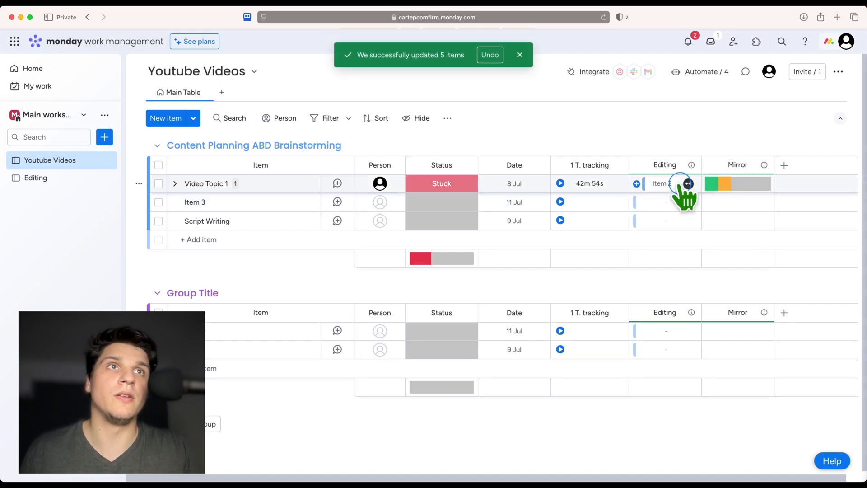
On the Editing board, add a mirror column based on the connect boards column linking to Youtube Videos.
click(72, 181)
click(613, 164)
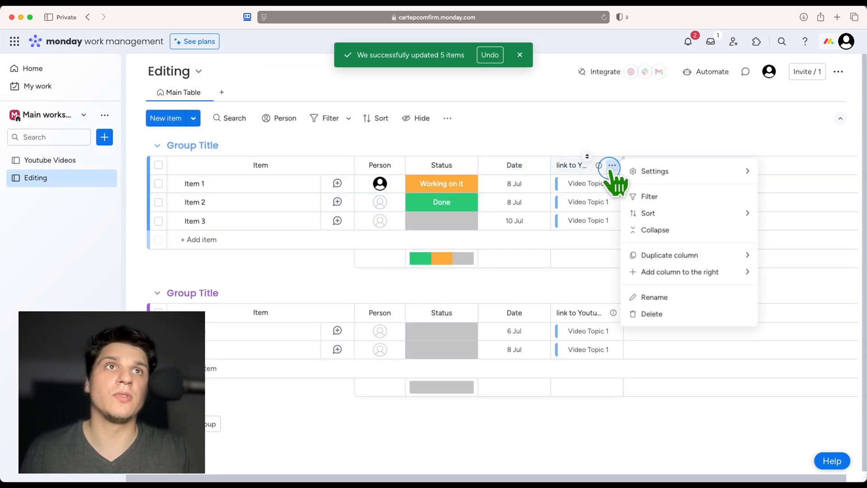
mouse_move(661, 173)
click(579, 176)
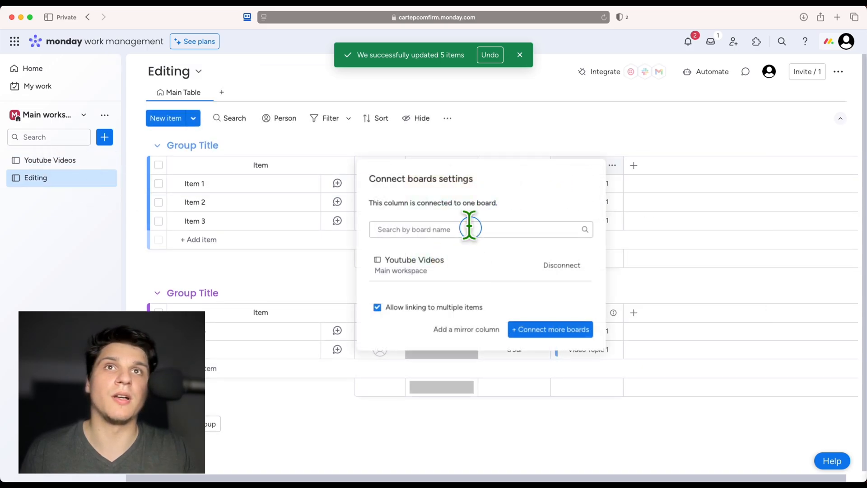
click(454, 329)
Compare Item 1's mirrored status and its label options with Video Topic 1's Status on the Youtube Videos board.
click(684, 183)
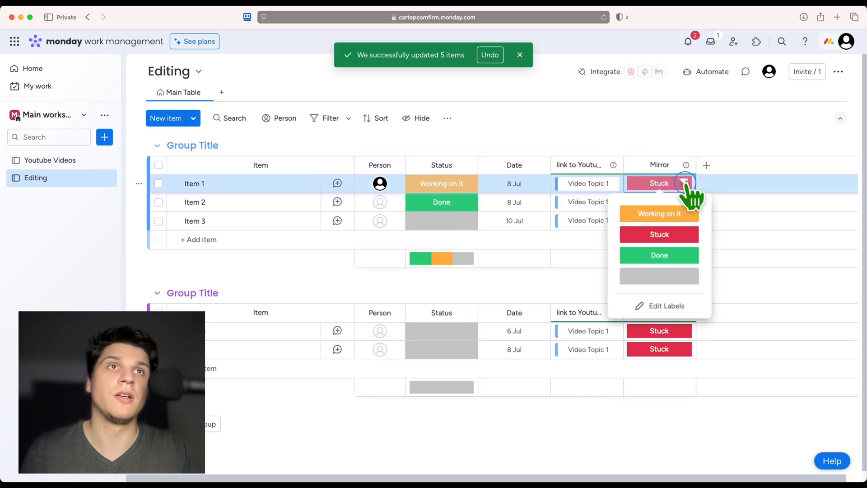
click(52, 162)
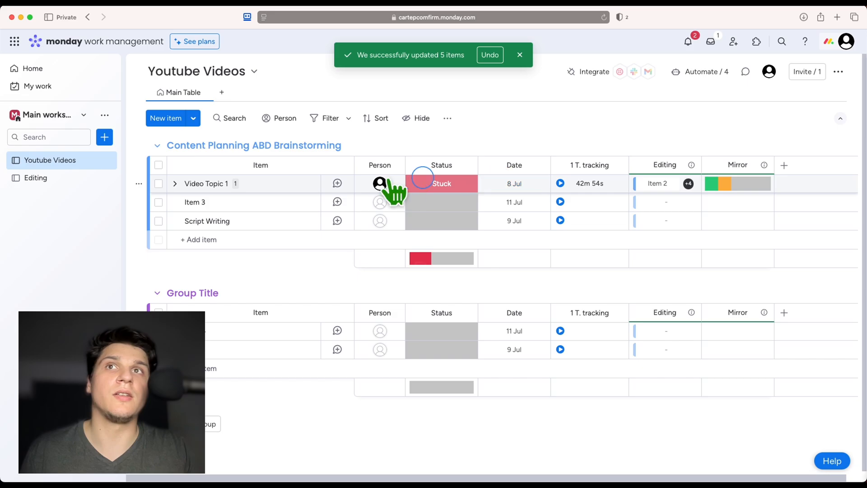
click(49, 178)
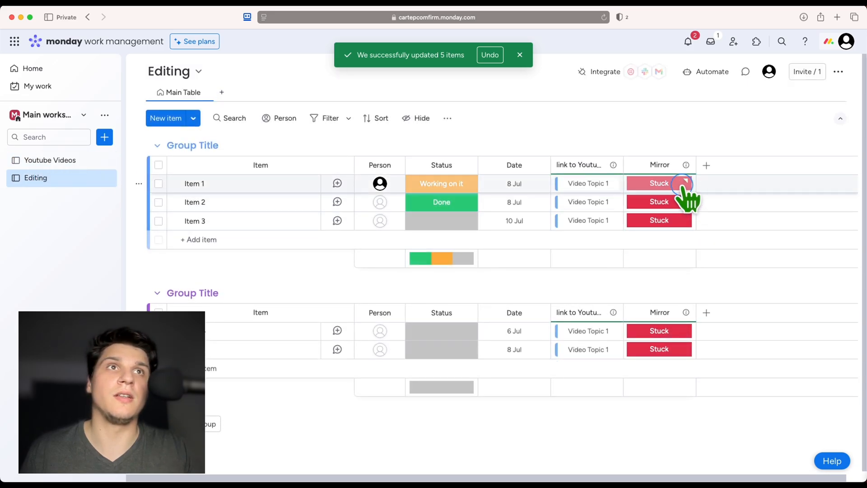
click(684, 184)
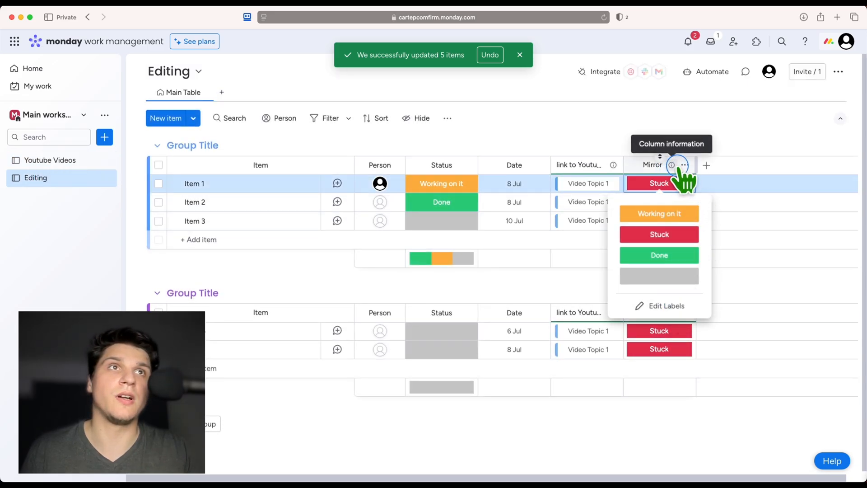
Customize the Editing board's Mirror column to show the 1 T. tracking column from Youtube Videos.
click(684, 165)
mouse_move(708, 171)
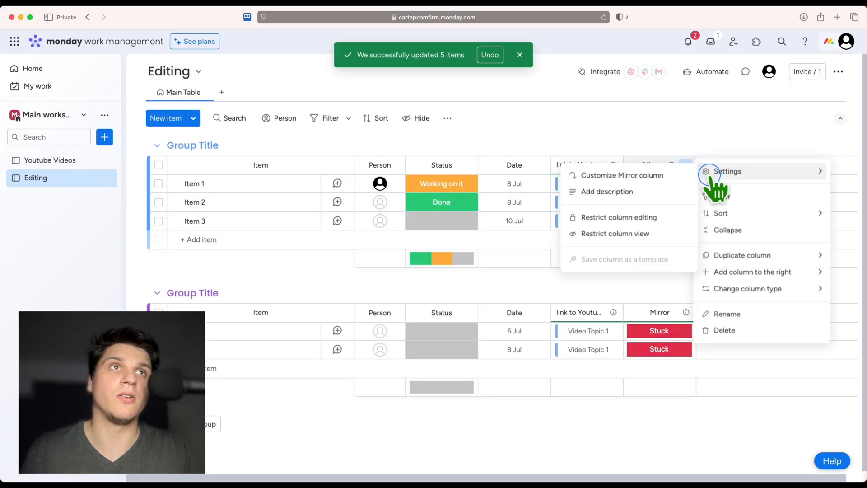
click(662, 177)
click(555, 243)
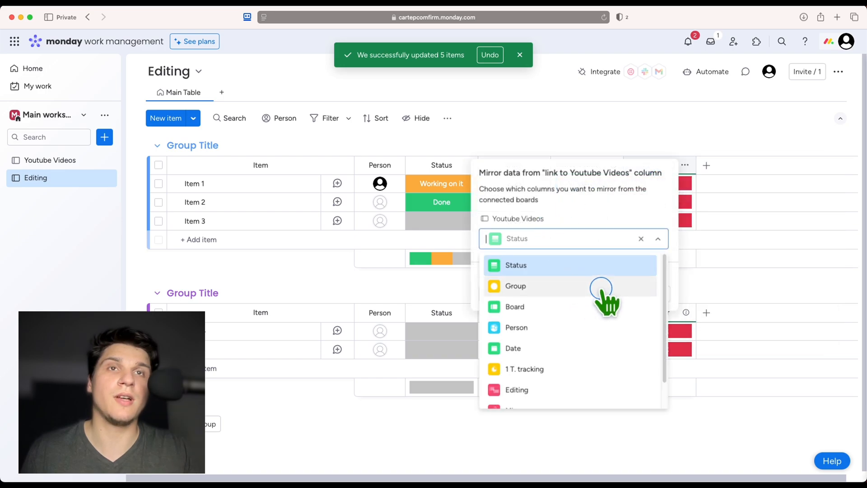
scroll(601, 289, down, 2)
click(582, 342)
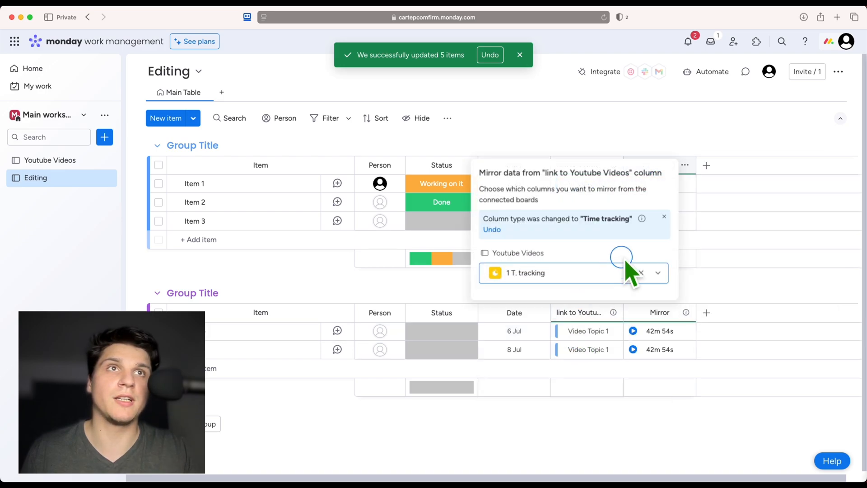
click(743, 126)
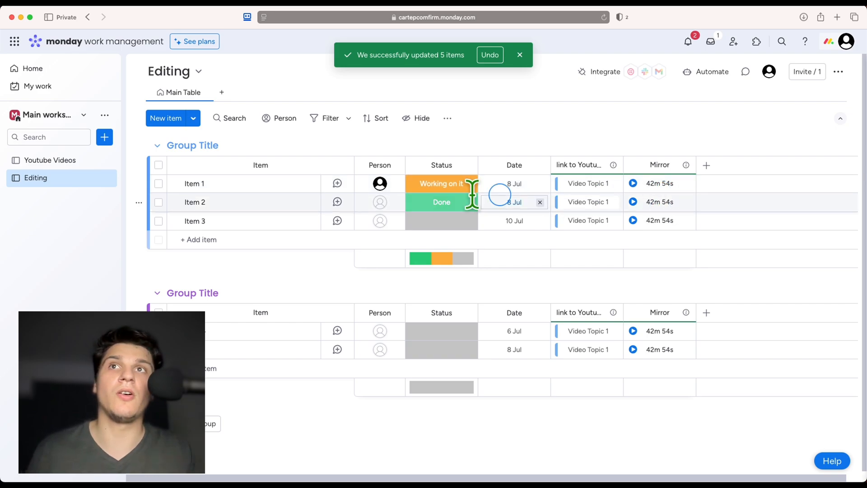